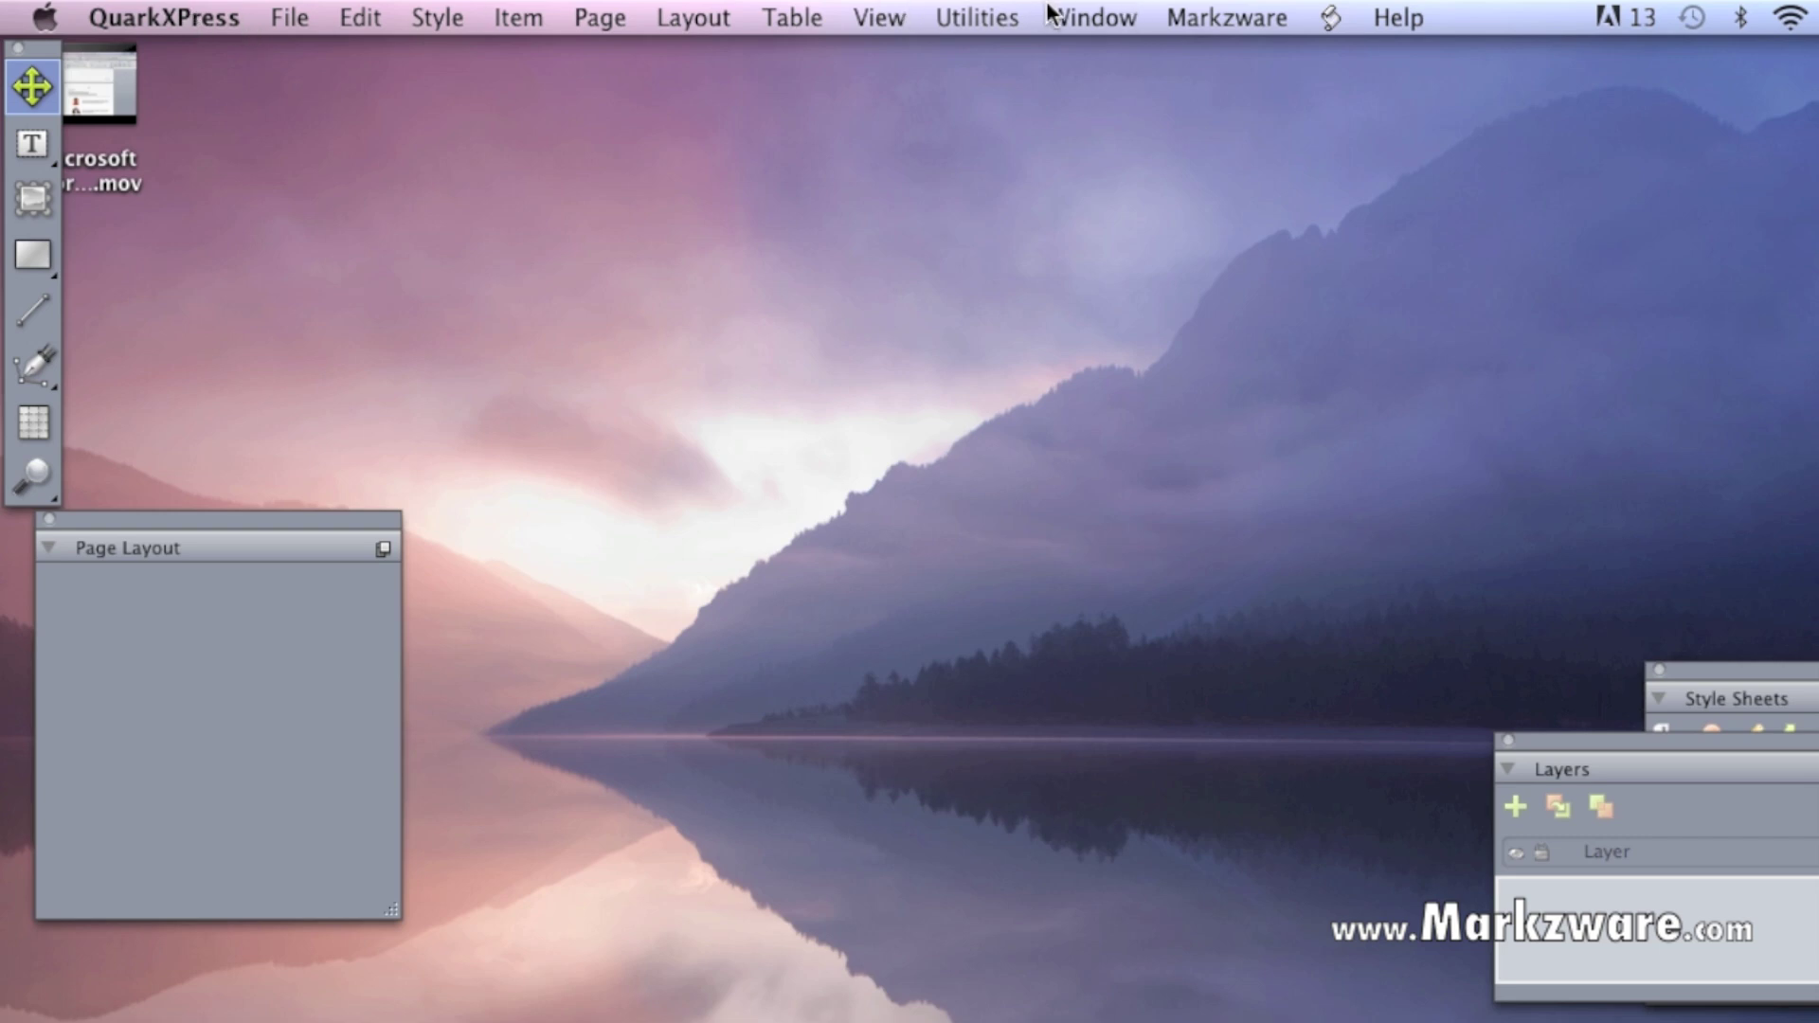
pyautogui.click(1220, 19)
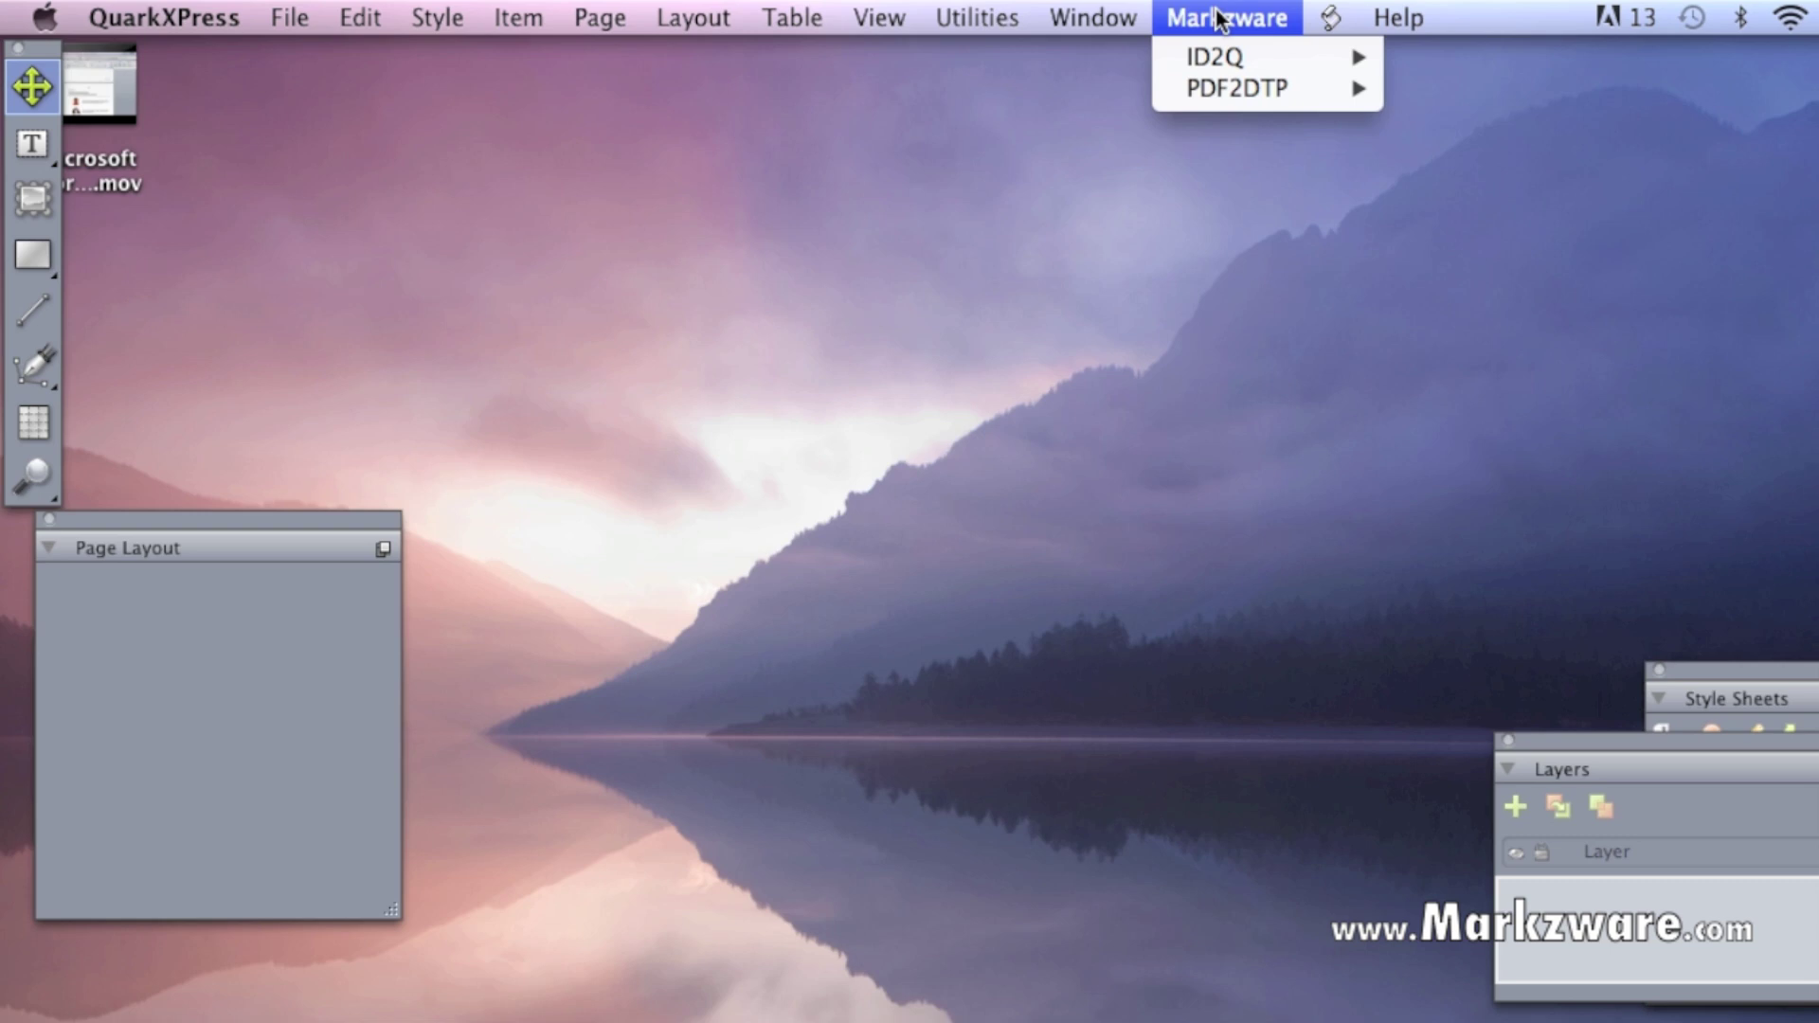
pyautogui.moveTo(1259, 95)
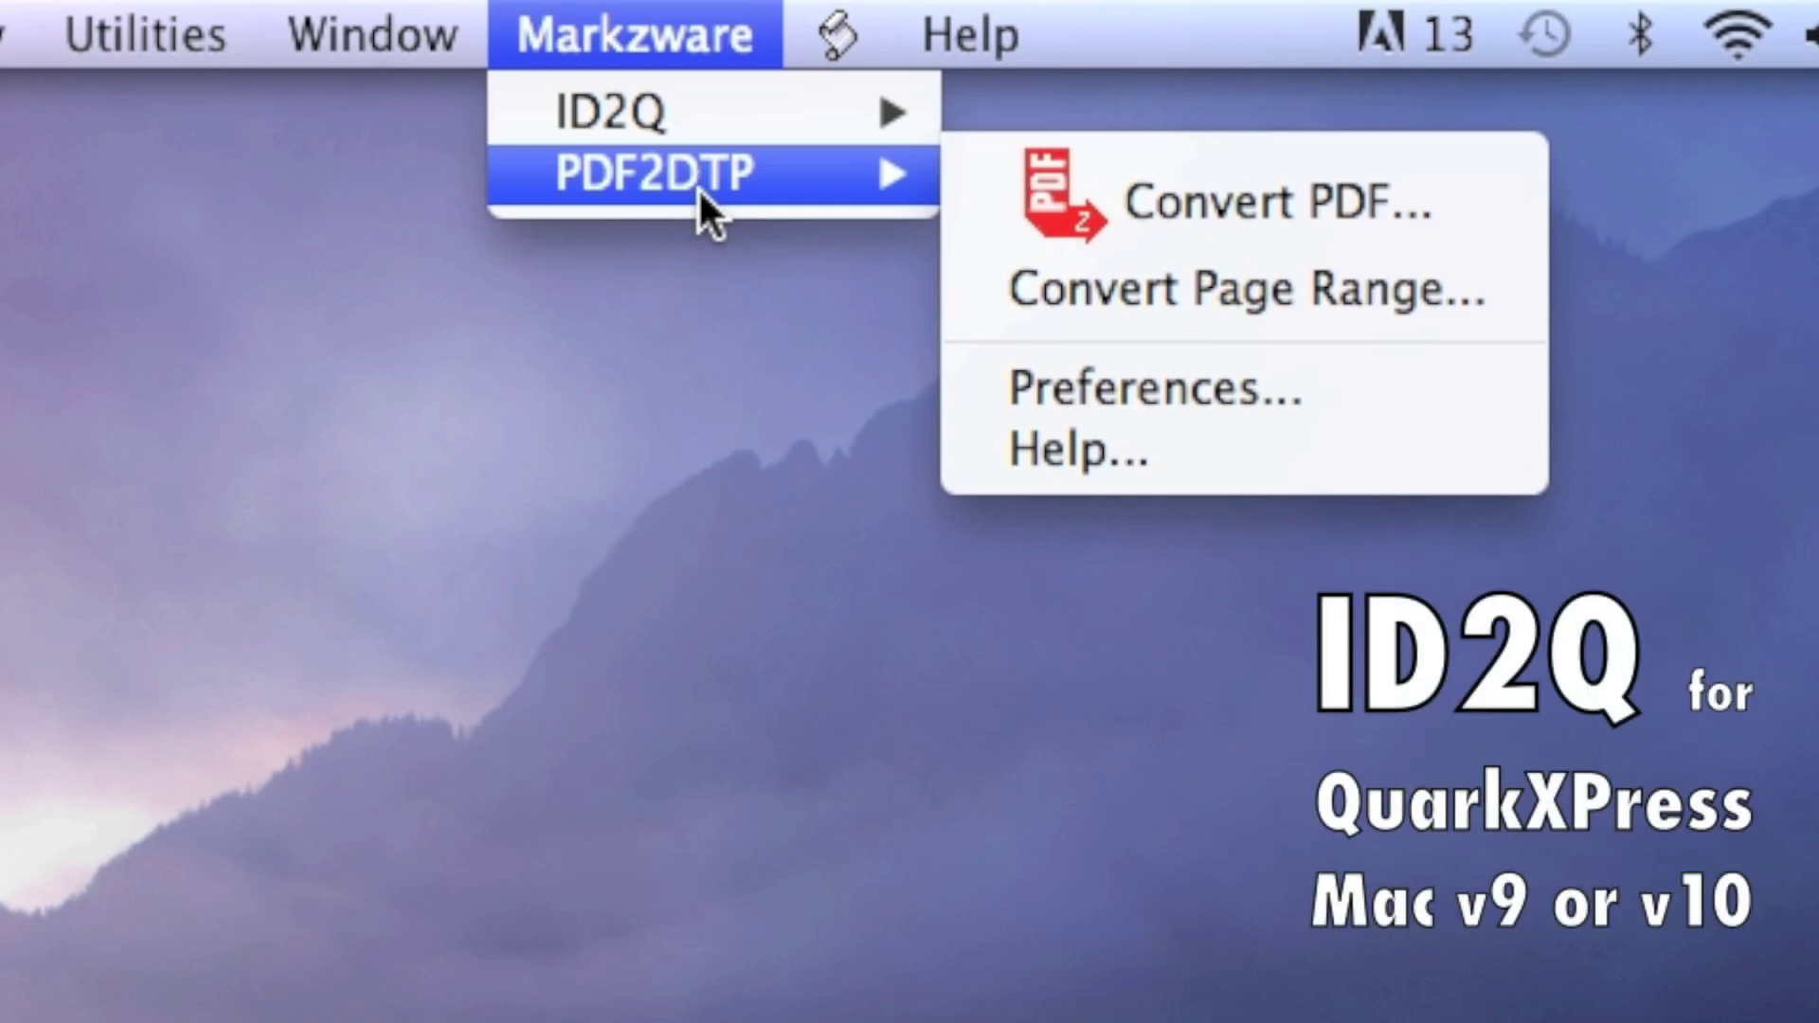
pyautogui.moveTo(669, 103)
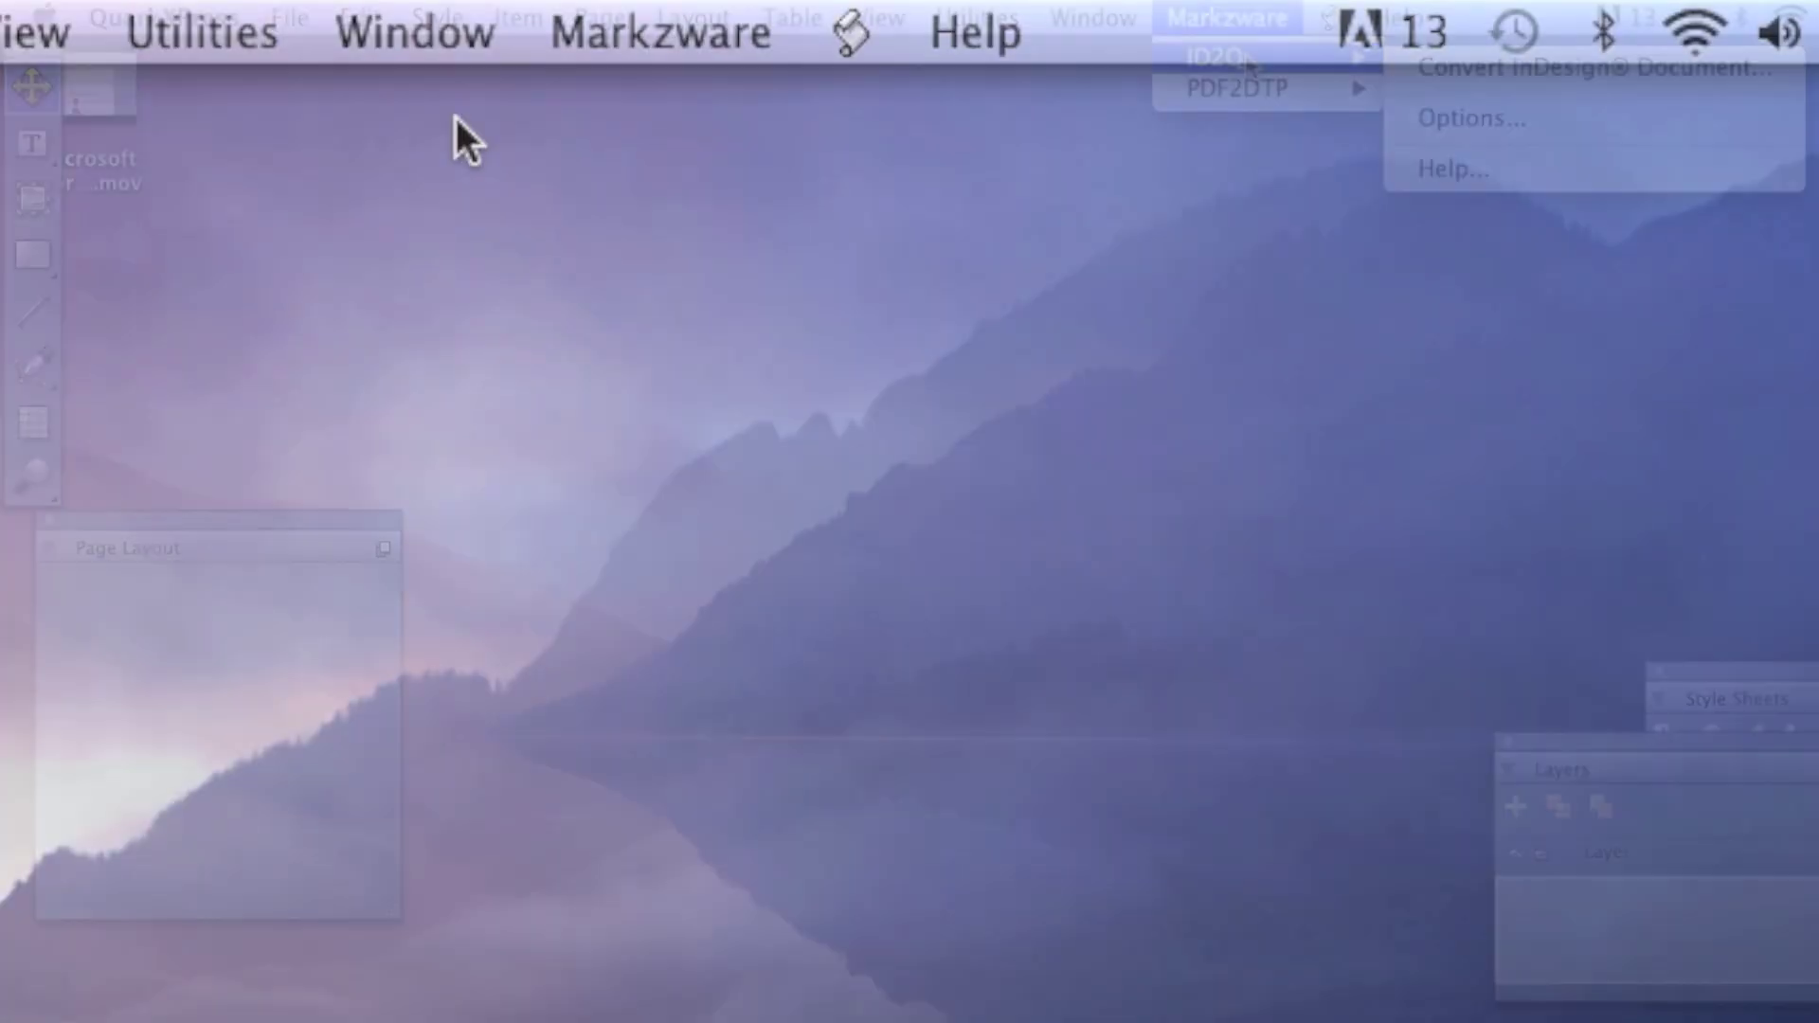
# Convert Desktop/PDF2DTP-customers-v2.indd with Markzware's ID2Q, accepting the default conversion options
pyautogui.click(576, 13)
pyautogui.moveTo(635, 97)
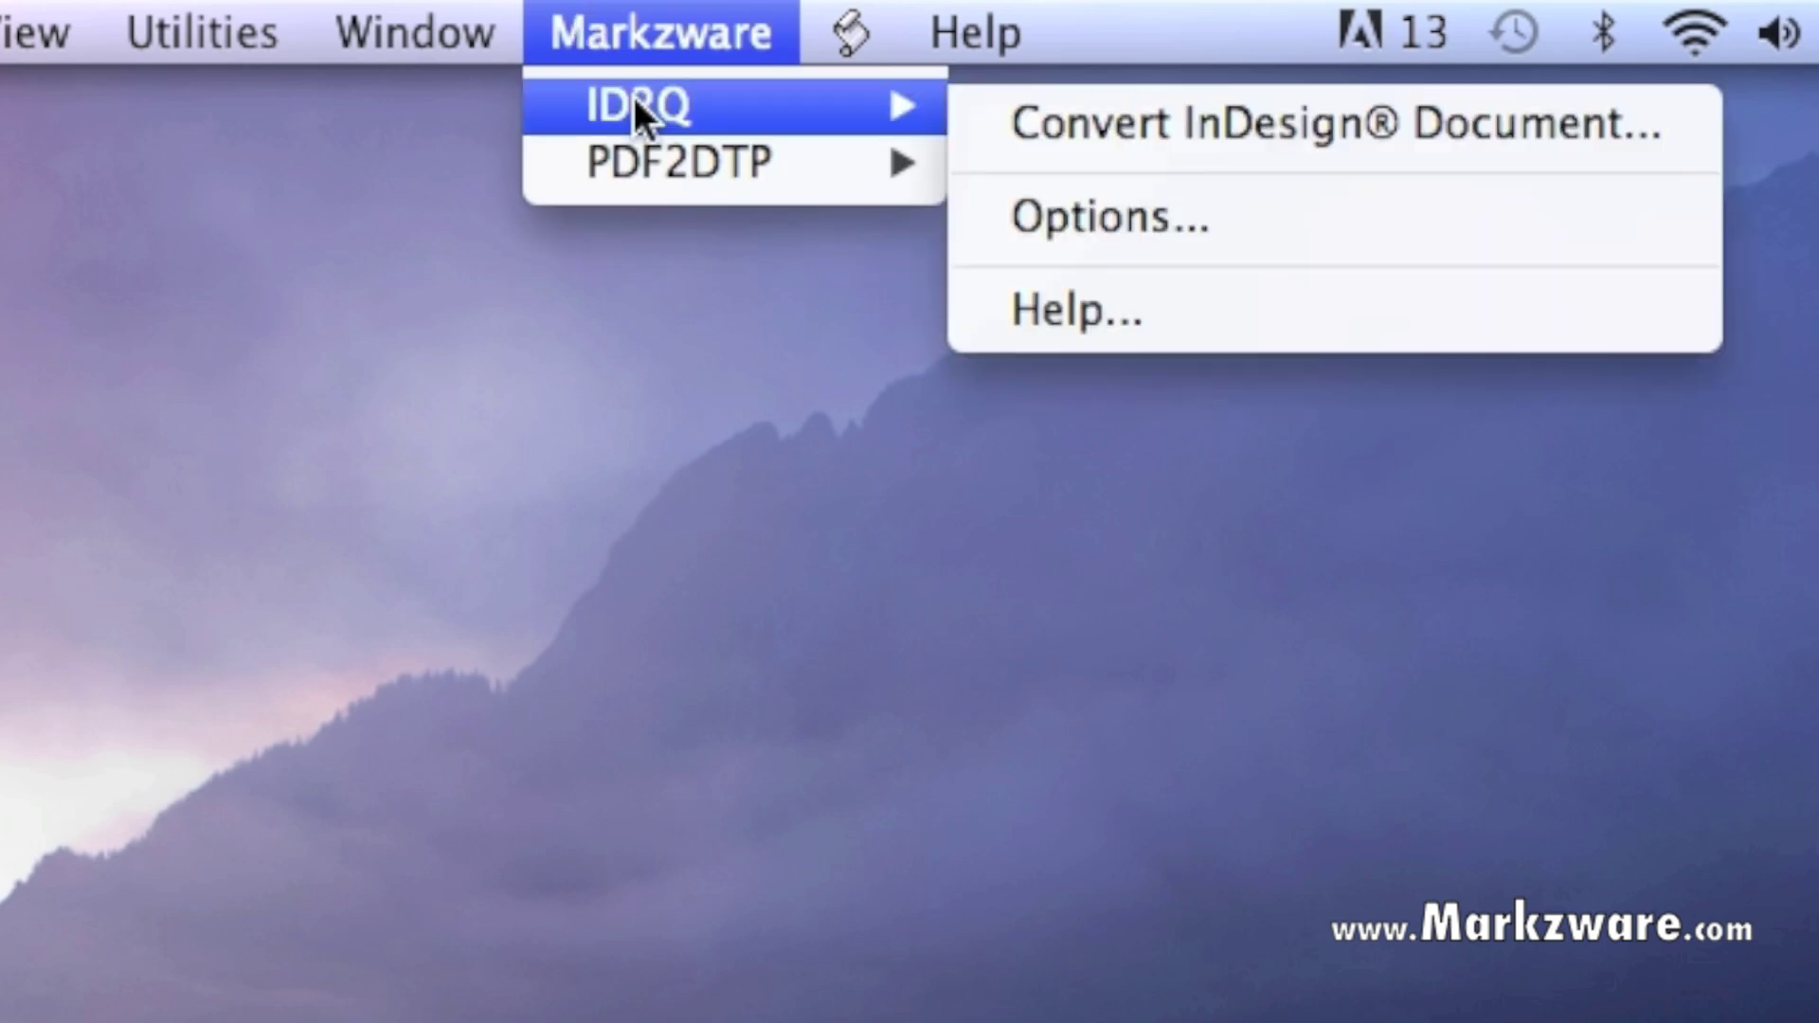
pyautogui.click(1114, 142)
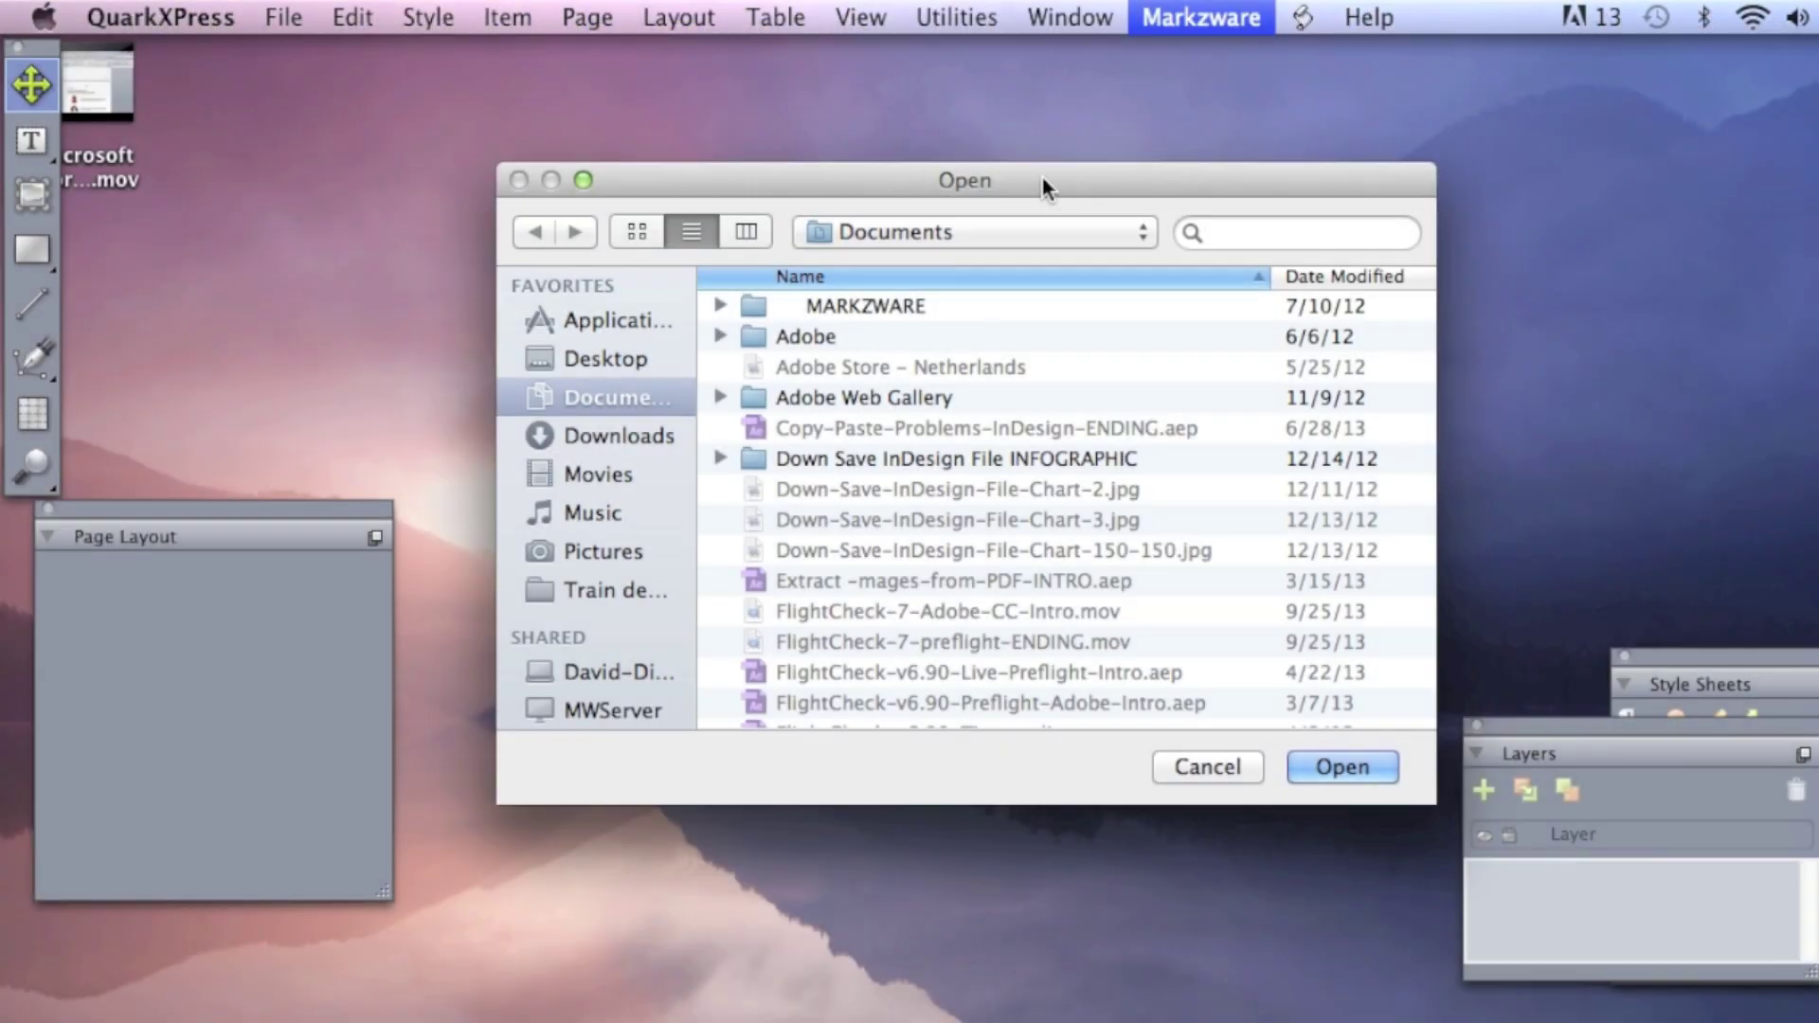
pyautogui.click(584, 360)
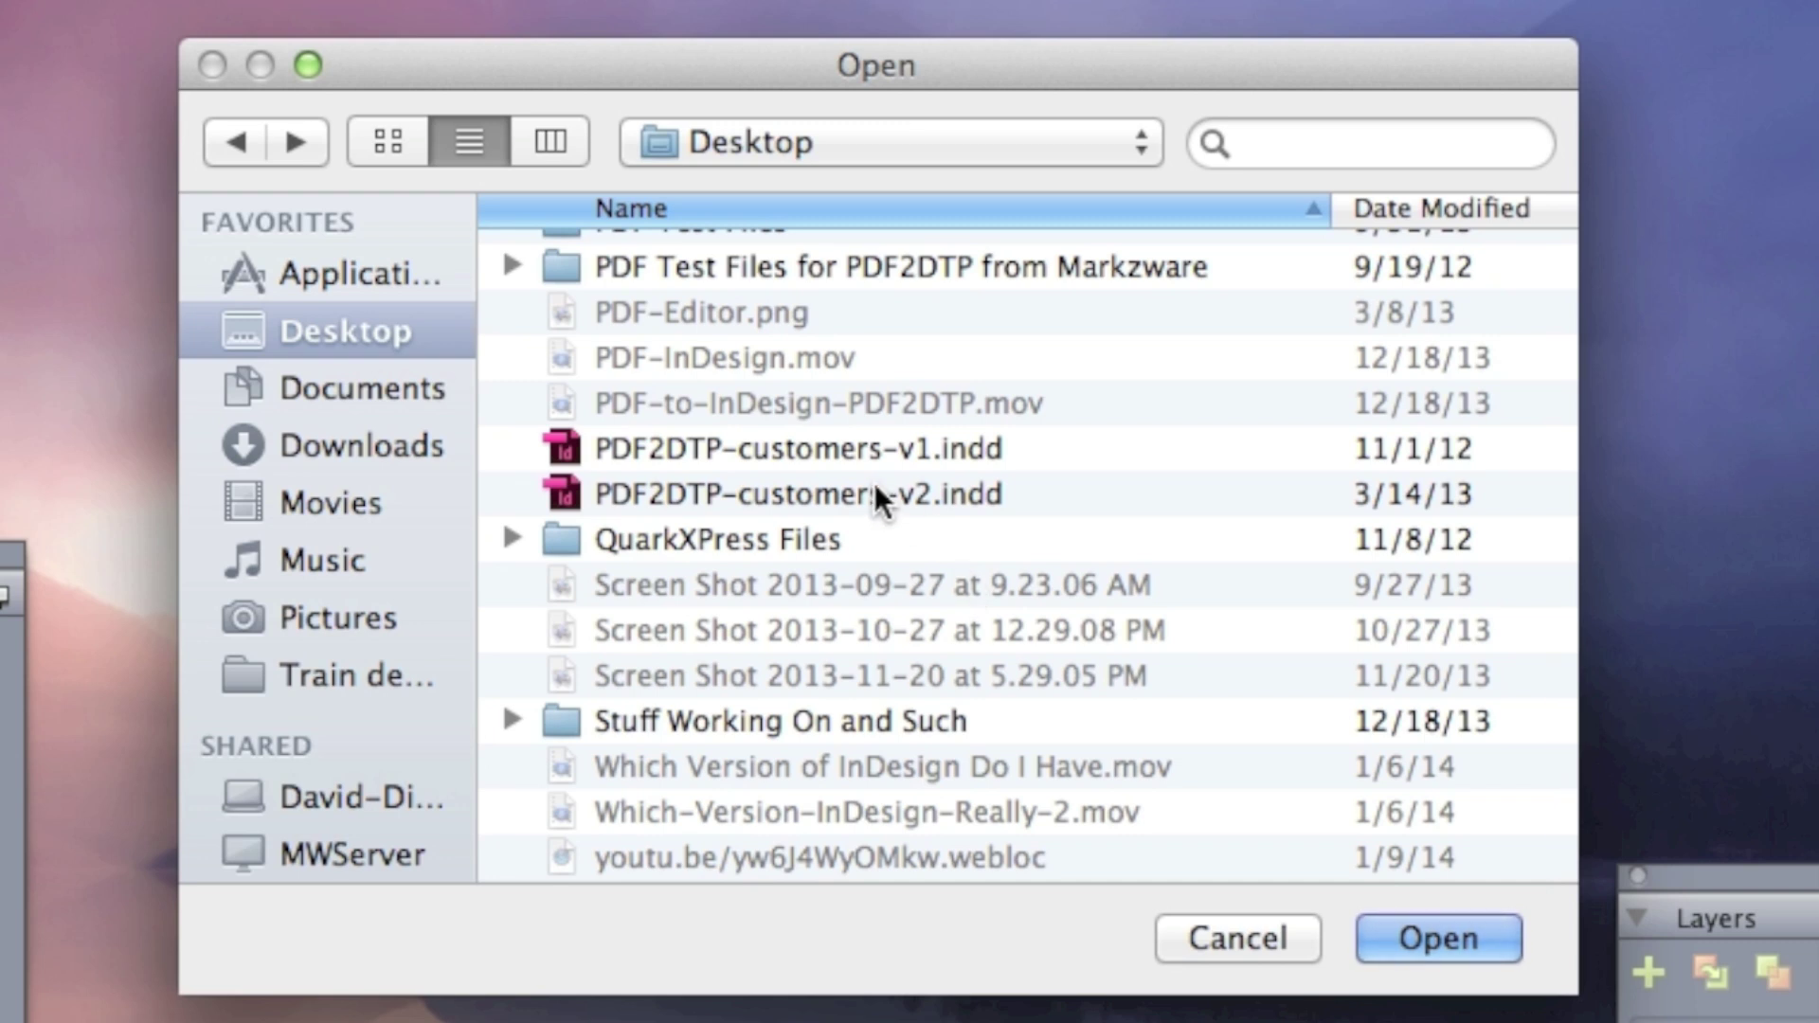
pyautogui.click(821, 496)
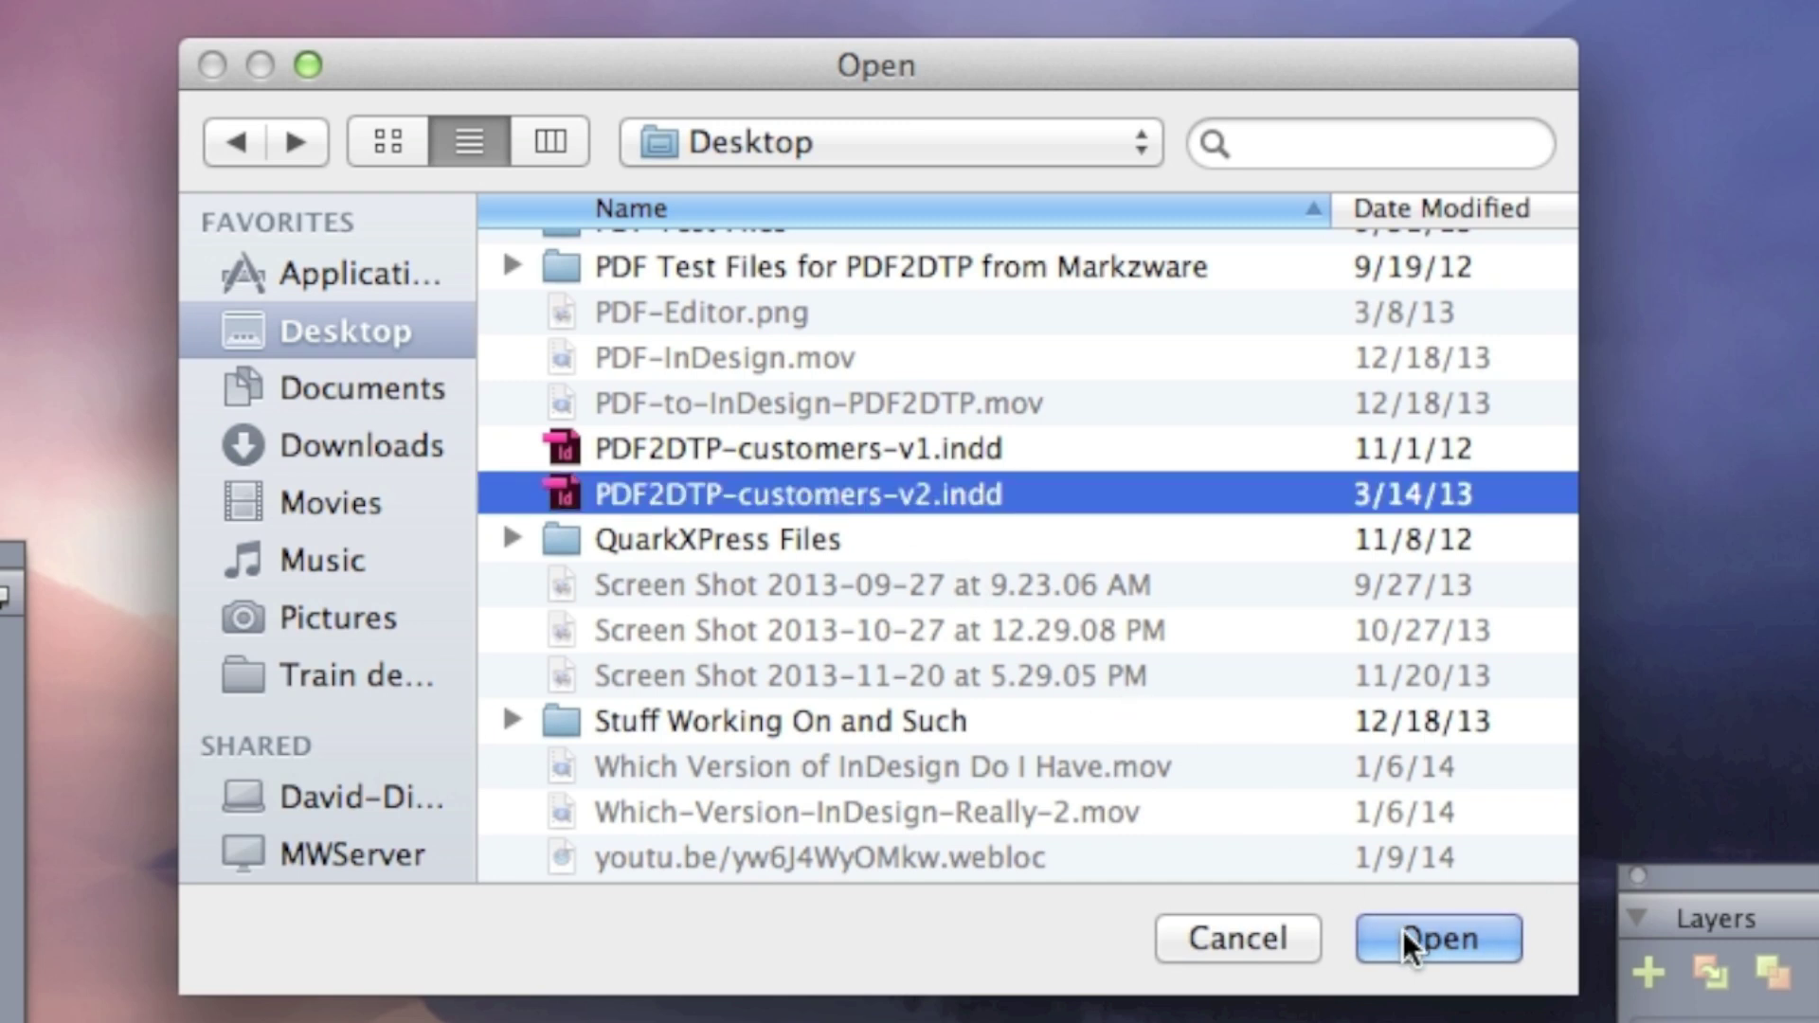
pyautogui.click(1428, 940)
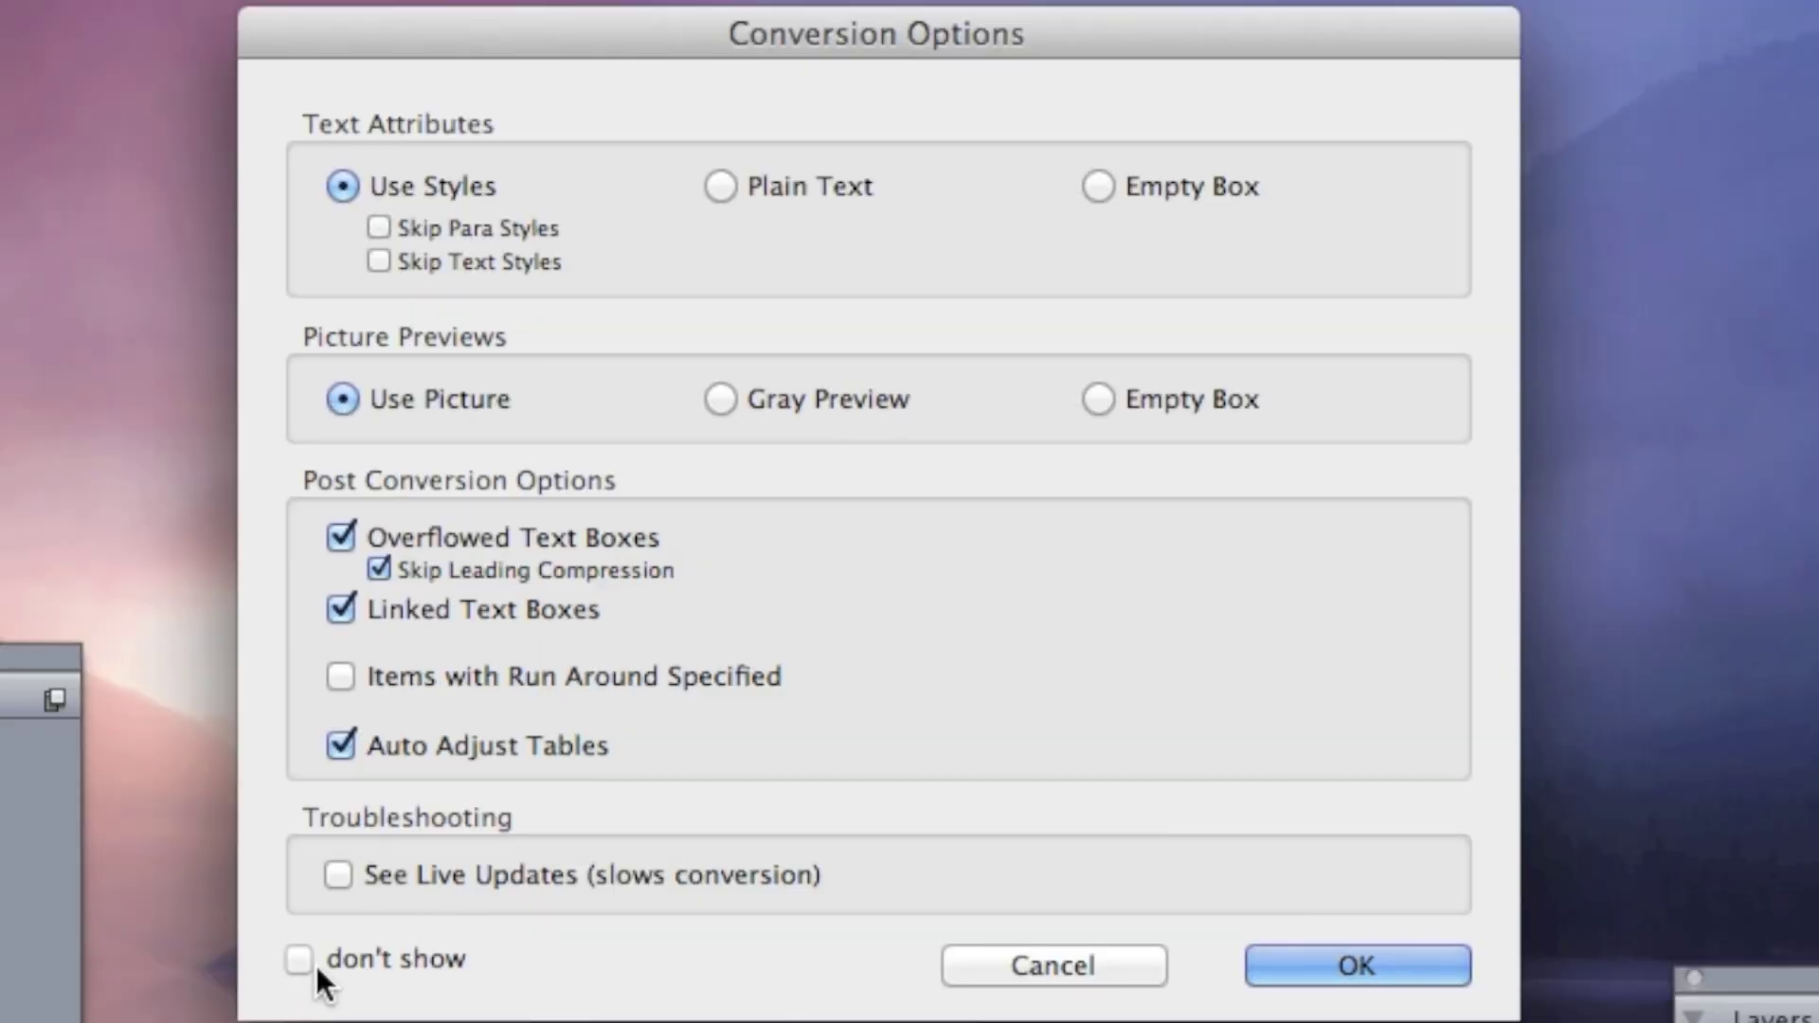
pyautogui.click(1372, 977)
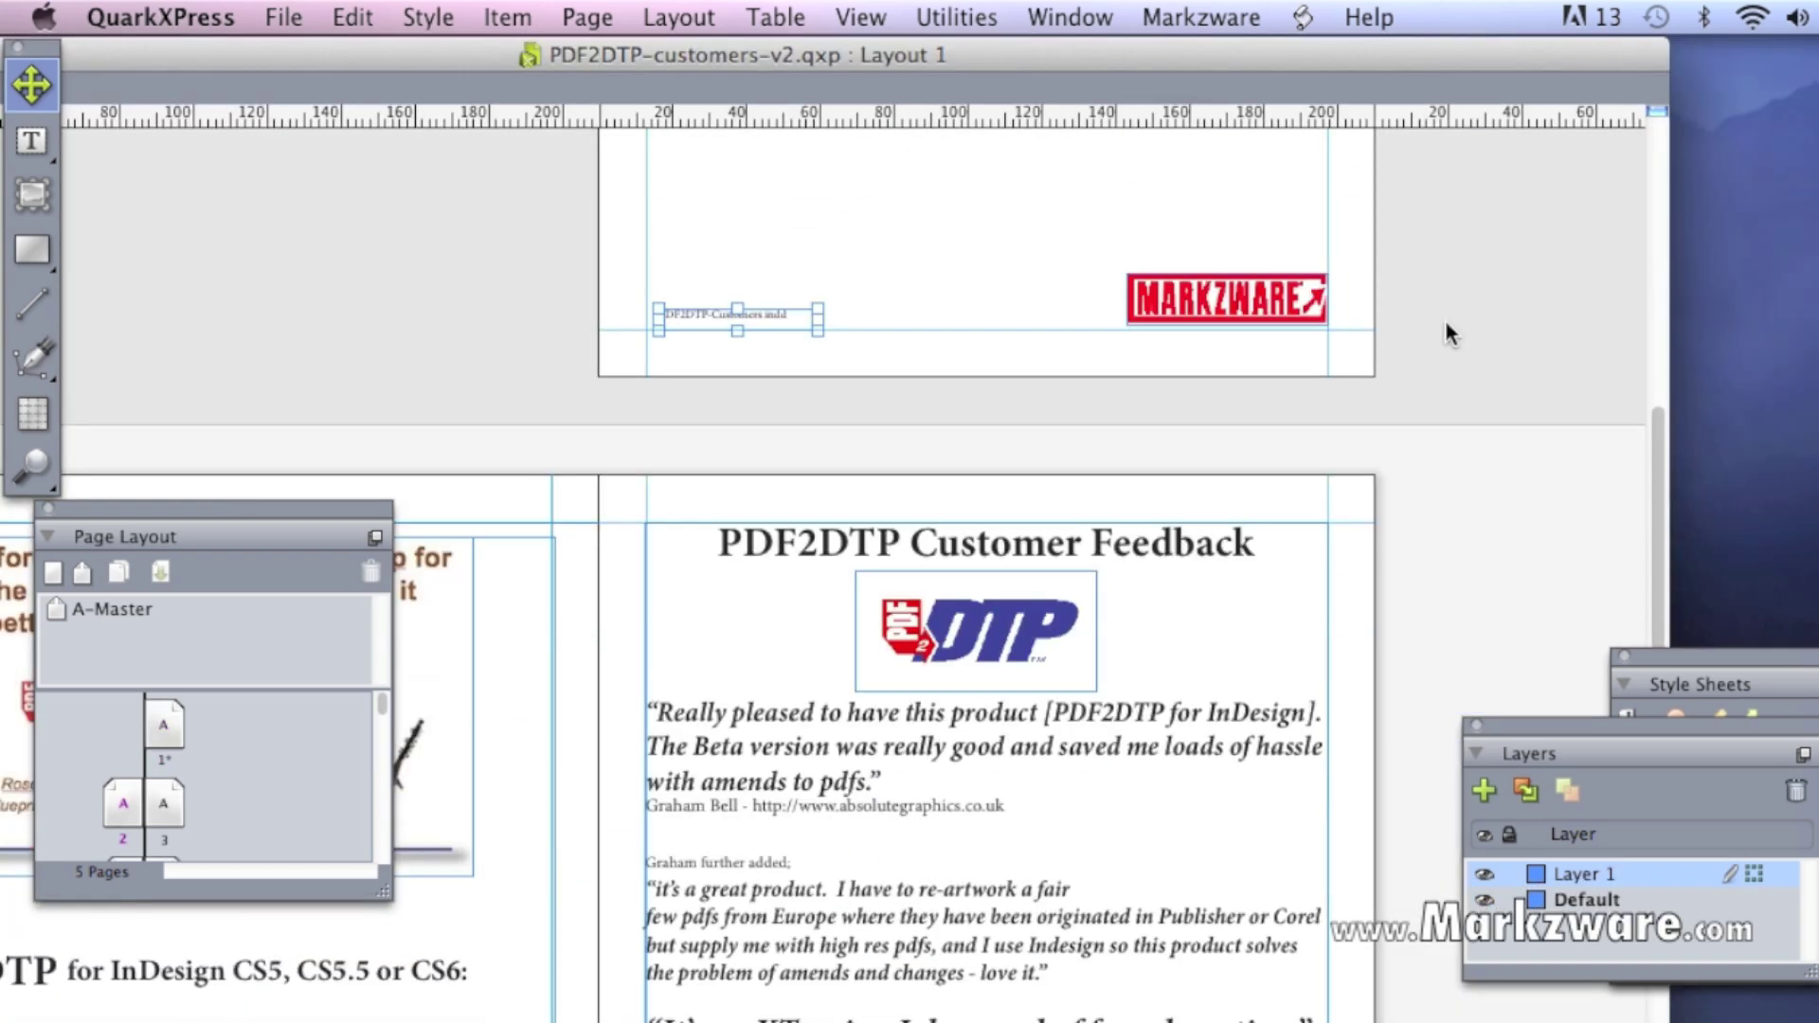
# Move the document window right and the Page Layout palette off to the screen edge
pyautogui.scroll(-3, 1446, 320)
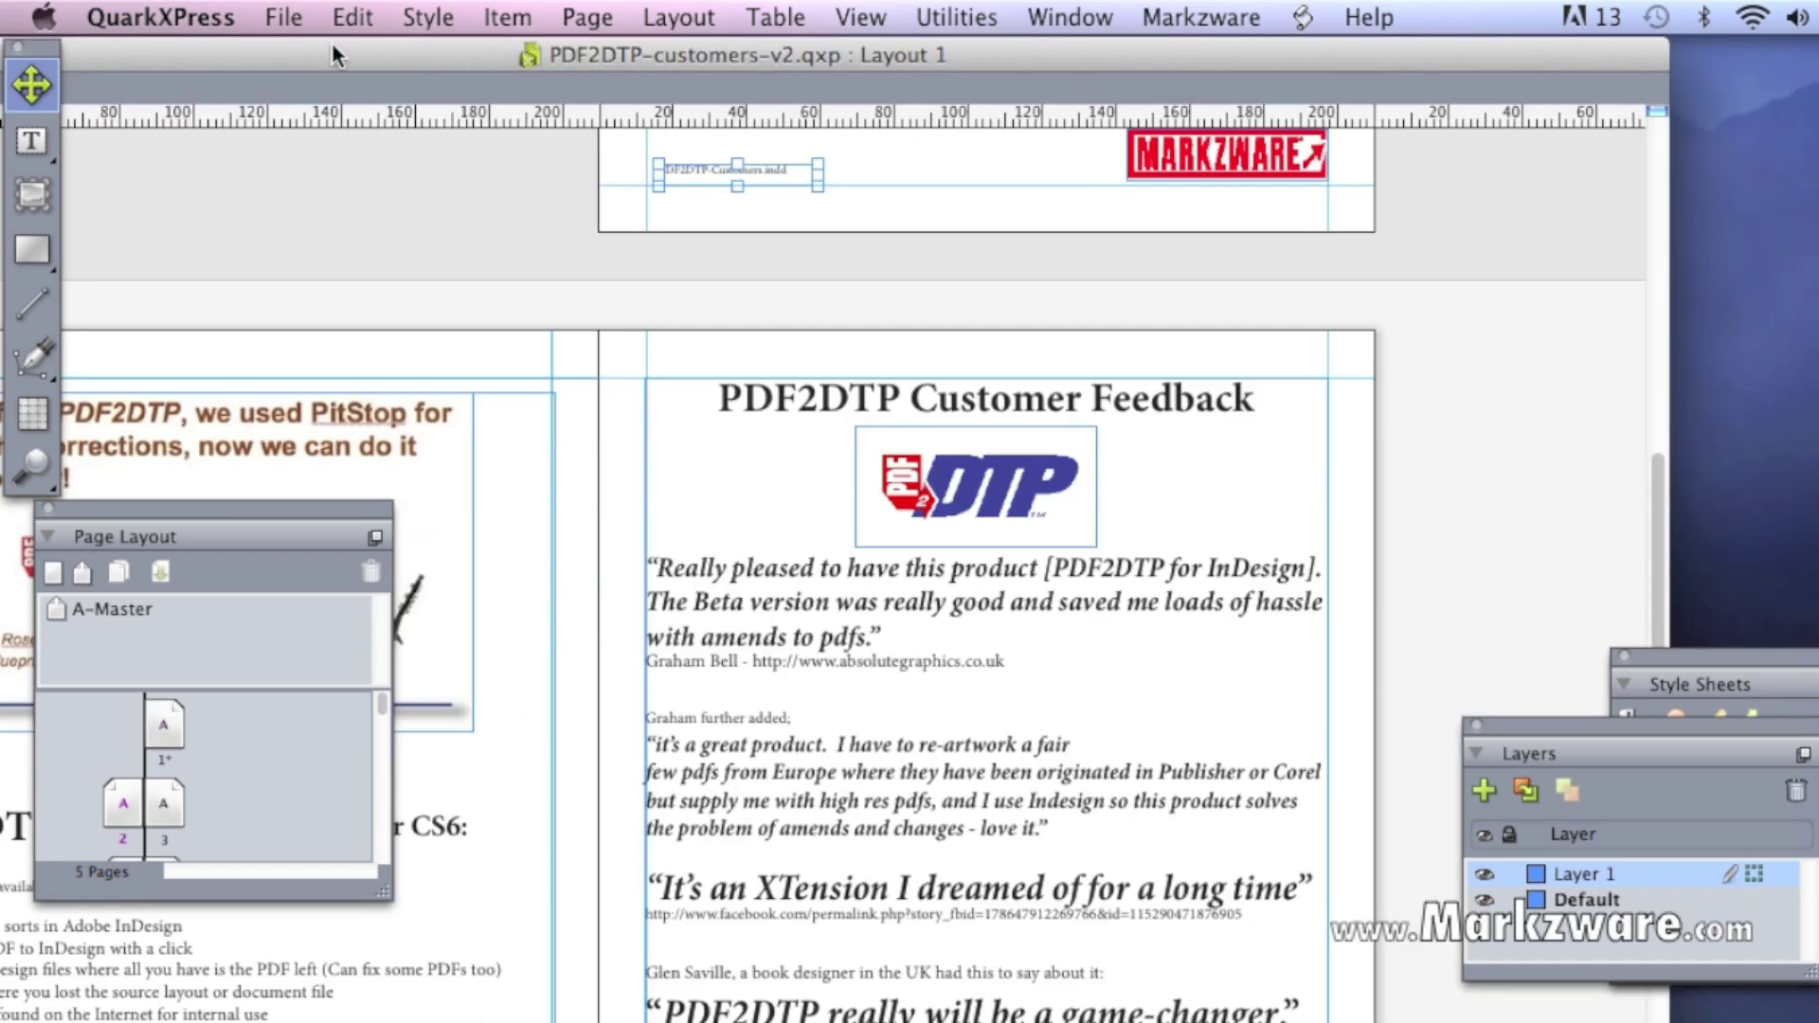
pyautogui.moveTo(332, 42); pyautogui.dragTo(586, 16)
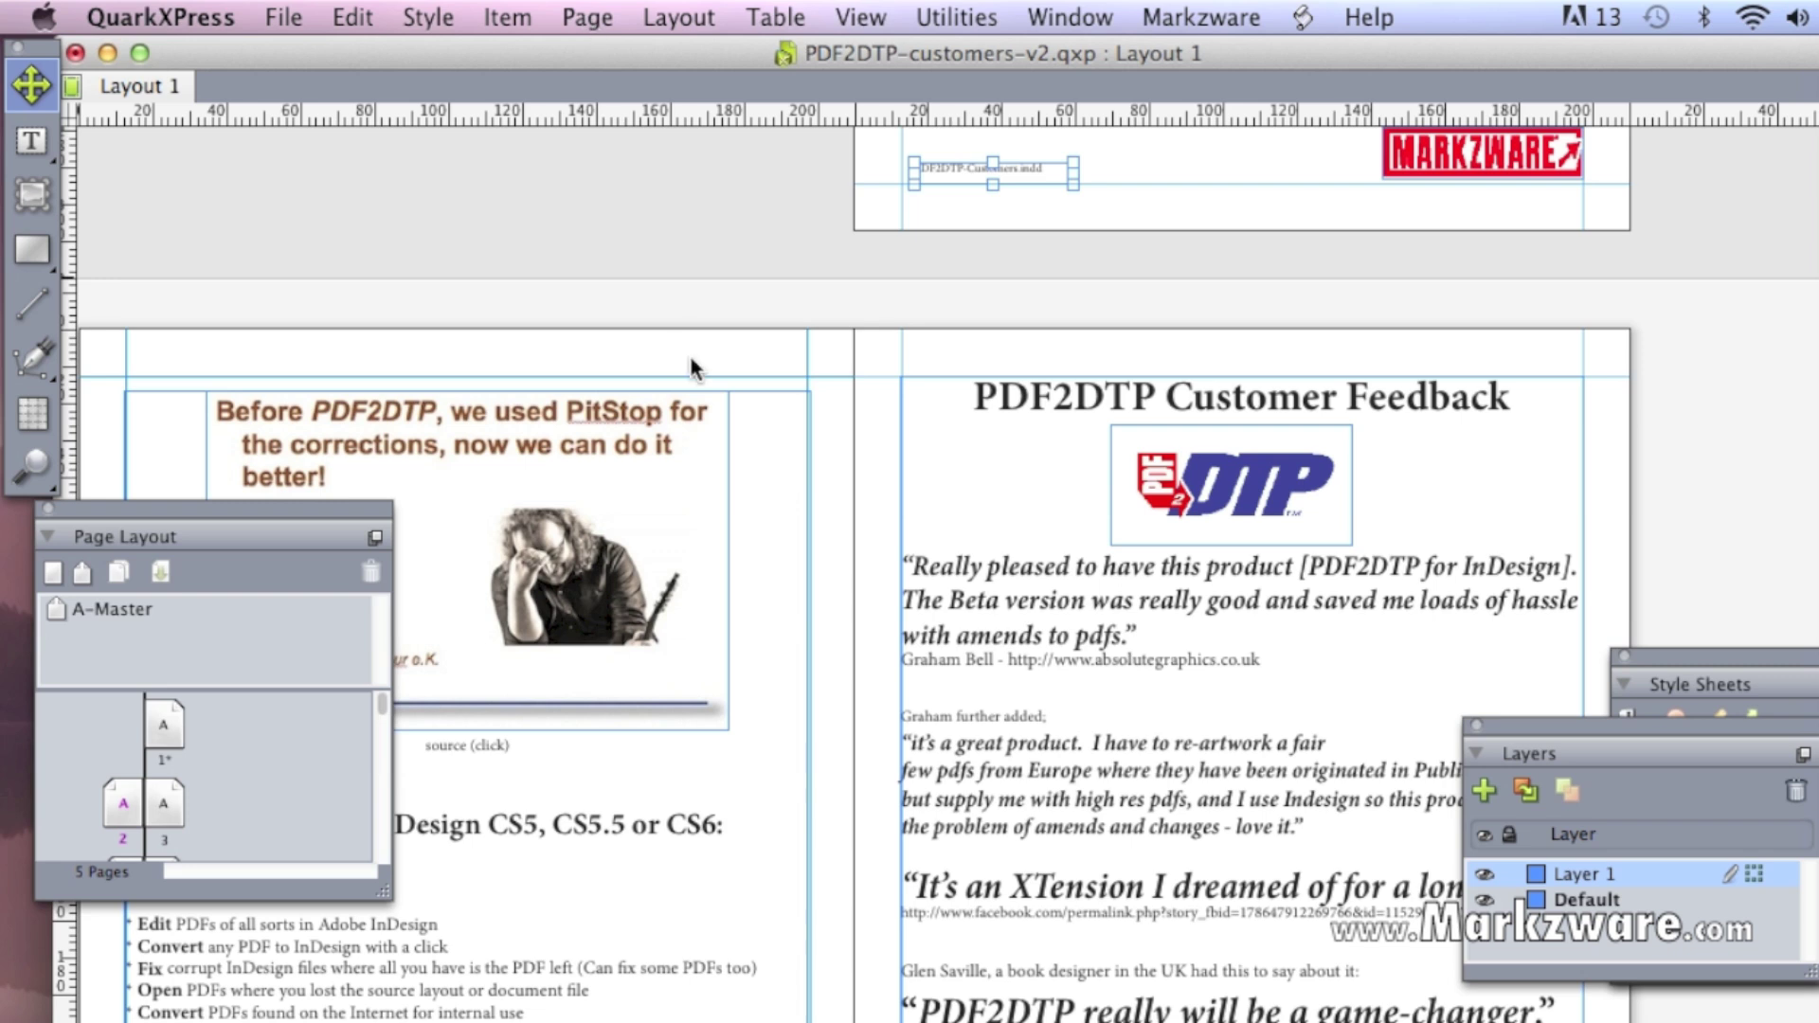
pyautogui.moveTo(249, 507); pyautogui.dragTo(1814, 500)
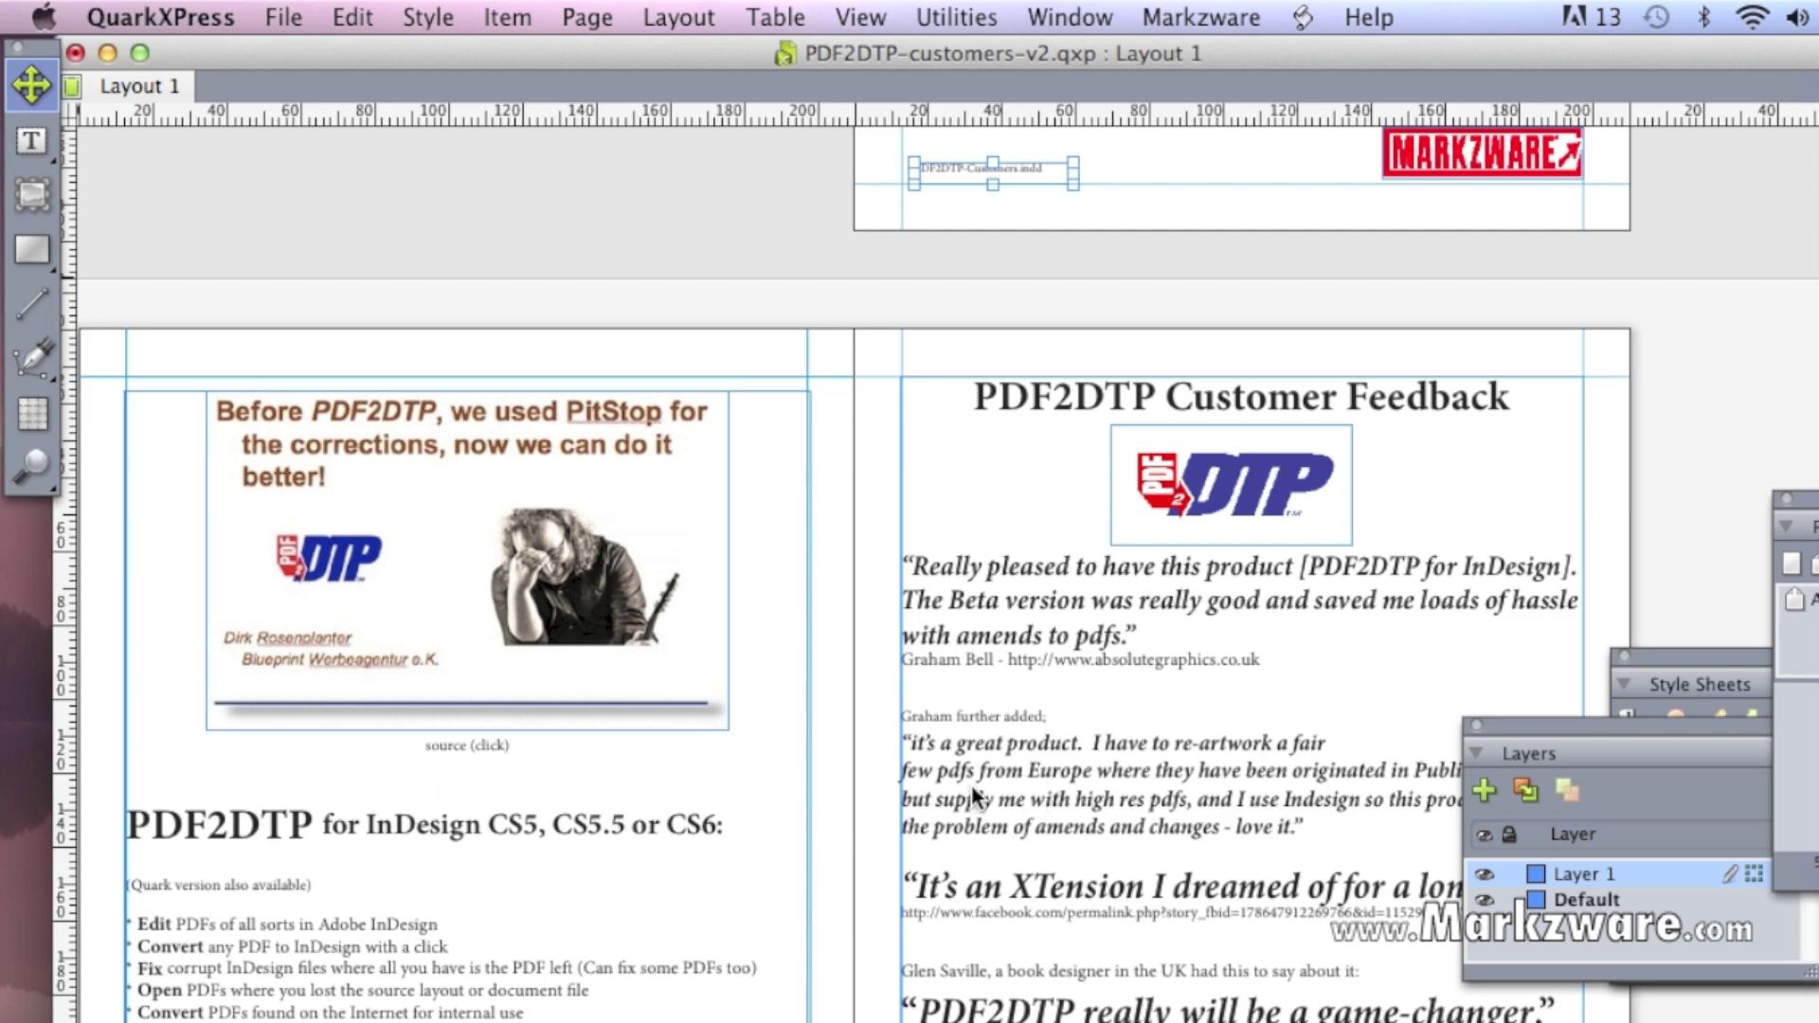
# Scroll through the converted PDF2DTP-customers-v2.qxp pages to review them
pyautogui.scroll(-10, 945, 766)
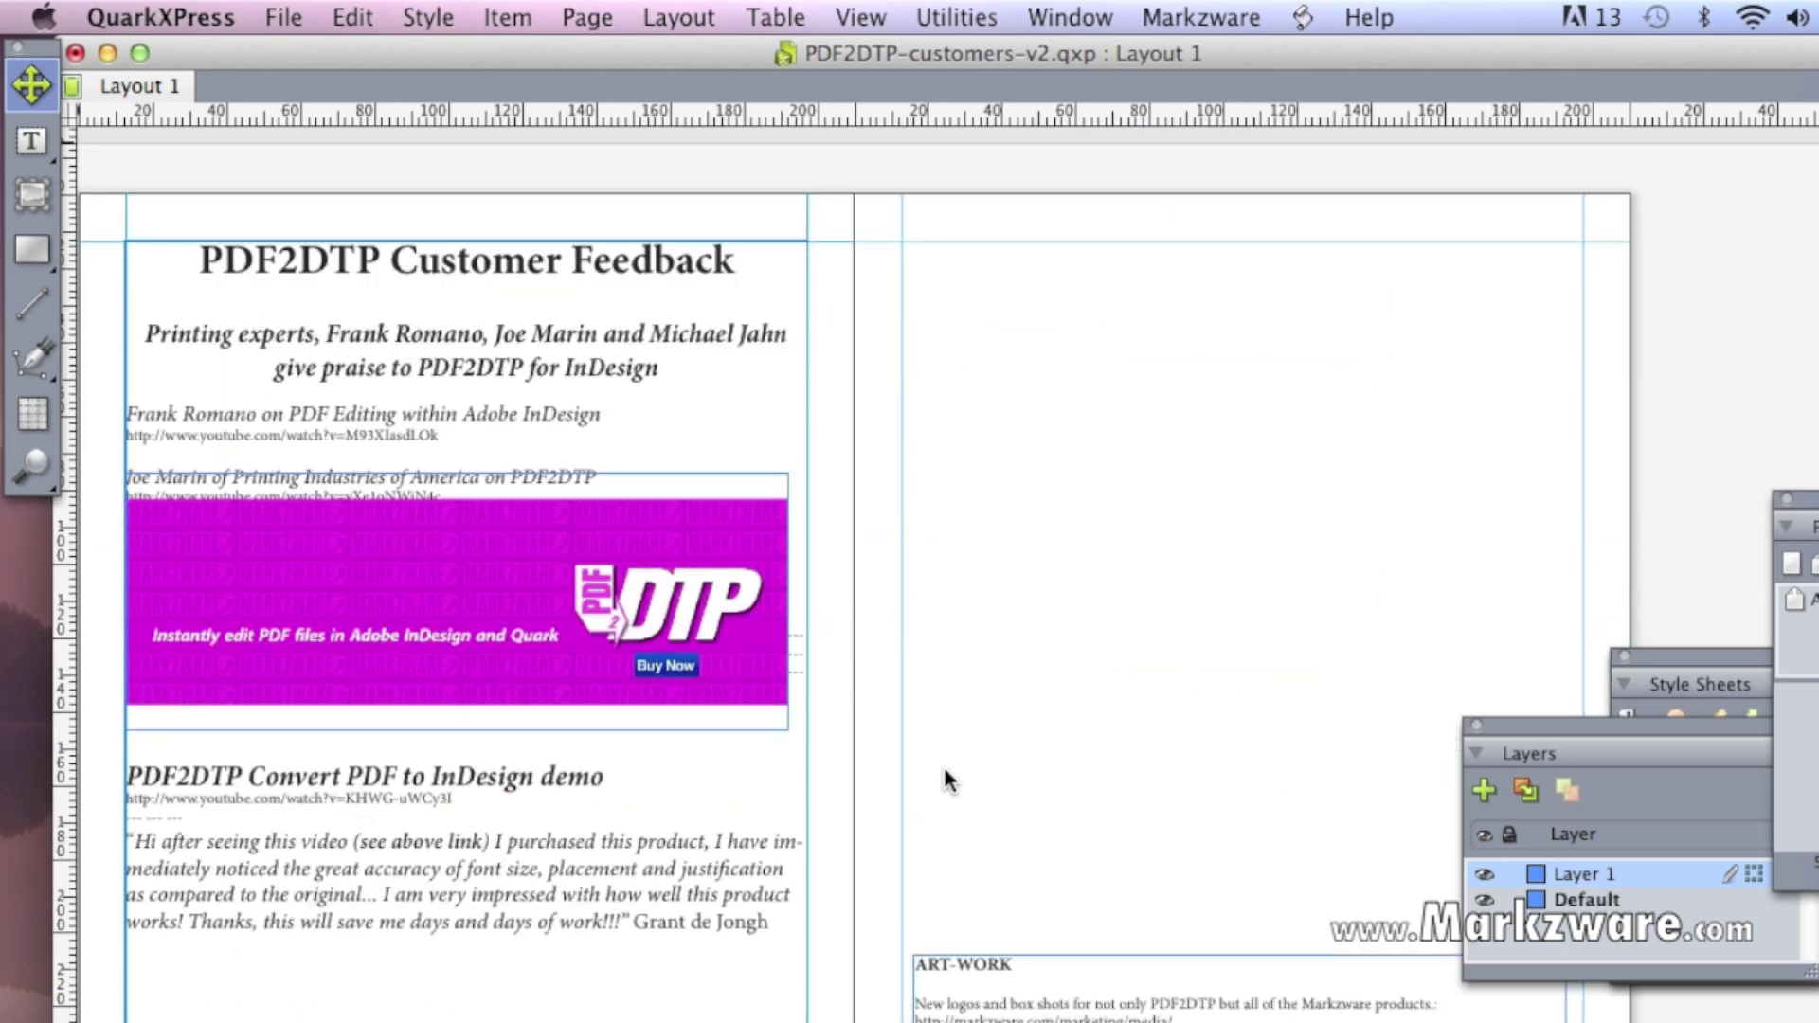
pyautogui.scroll(-2, 945, 781)
pyautogui.scroll(10, 946, 770)
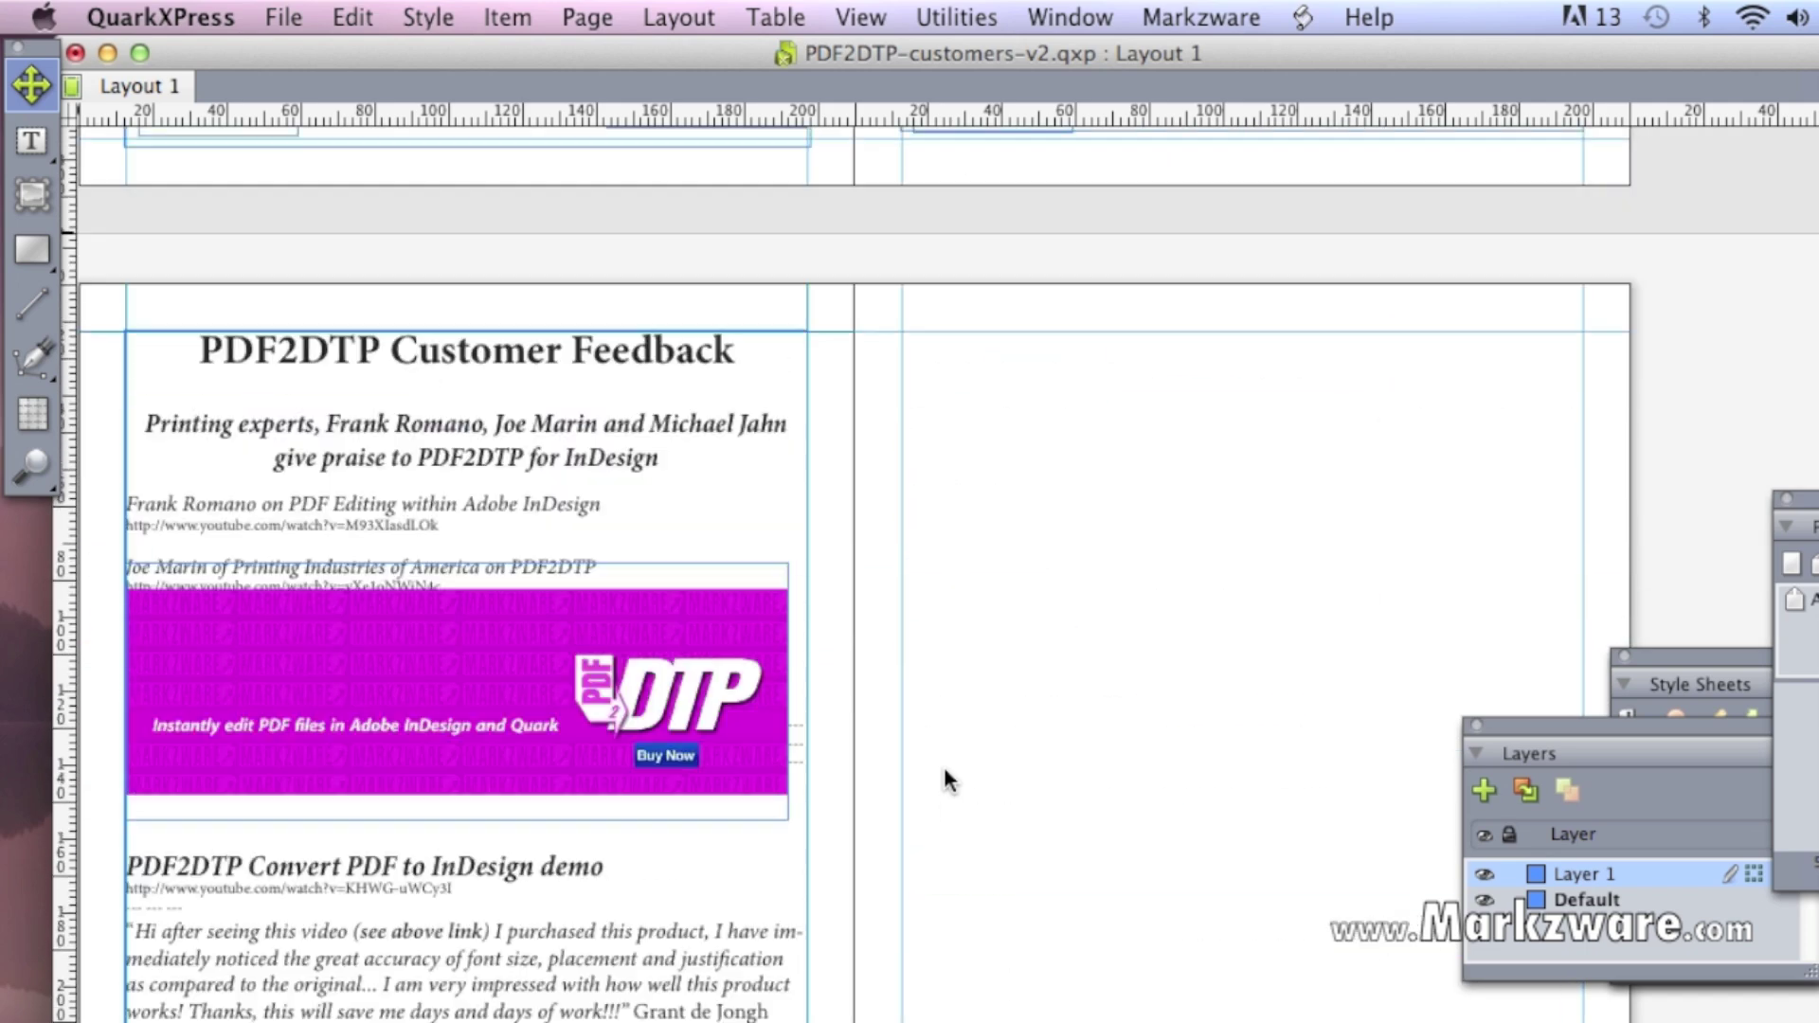
pyautogui.scroll(15, 945, 775)
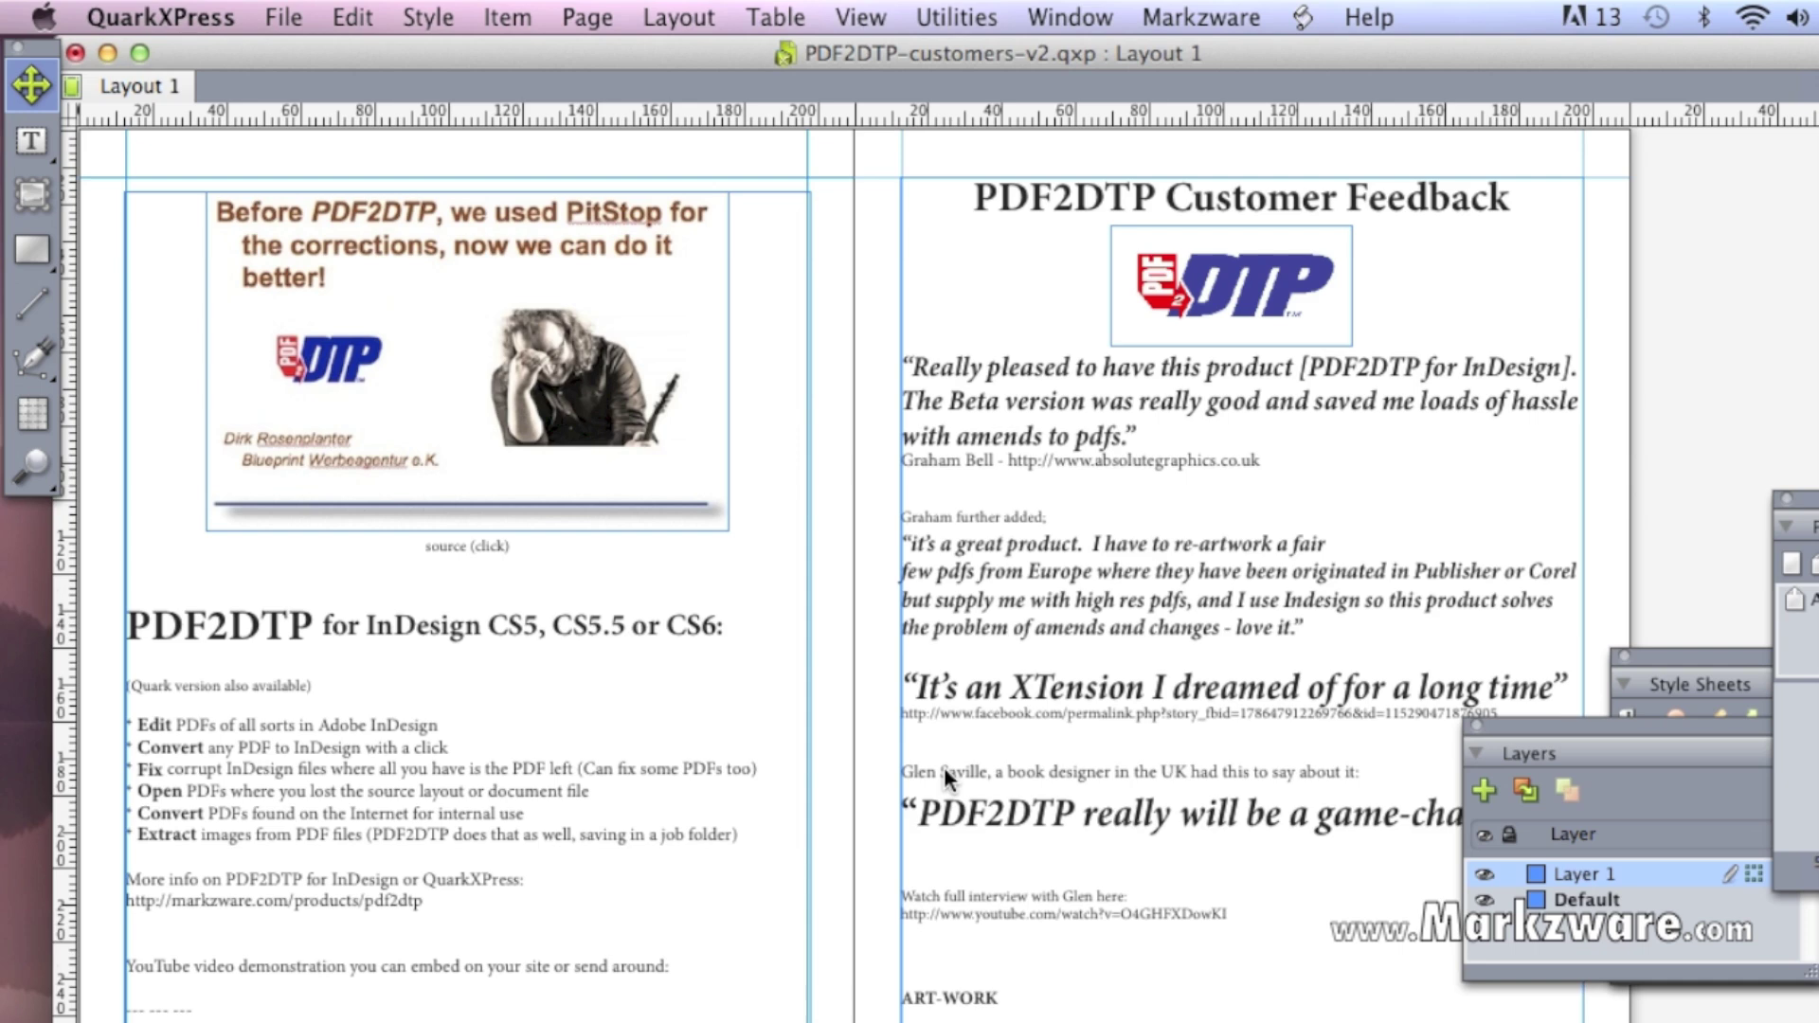
pyautogui.scroll(3, 945, 781)
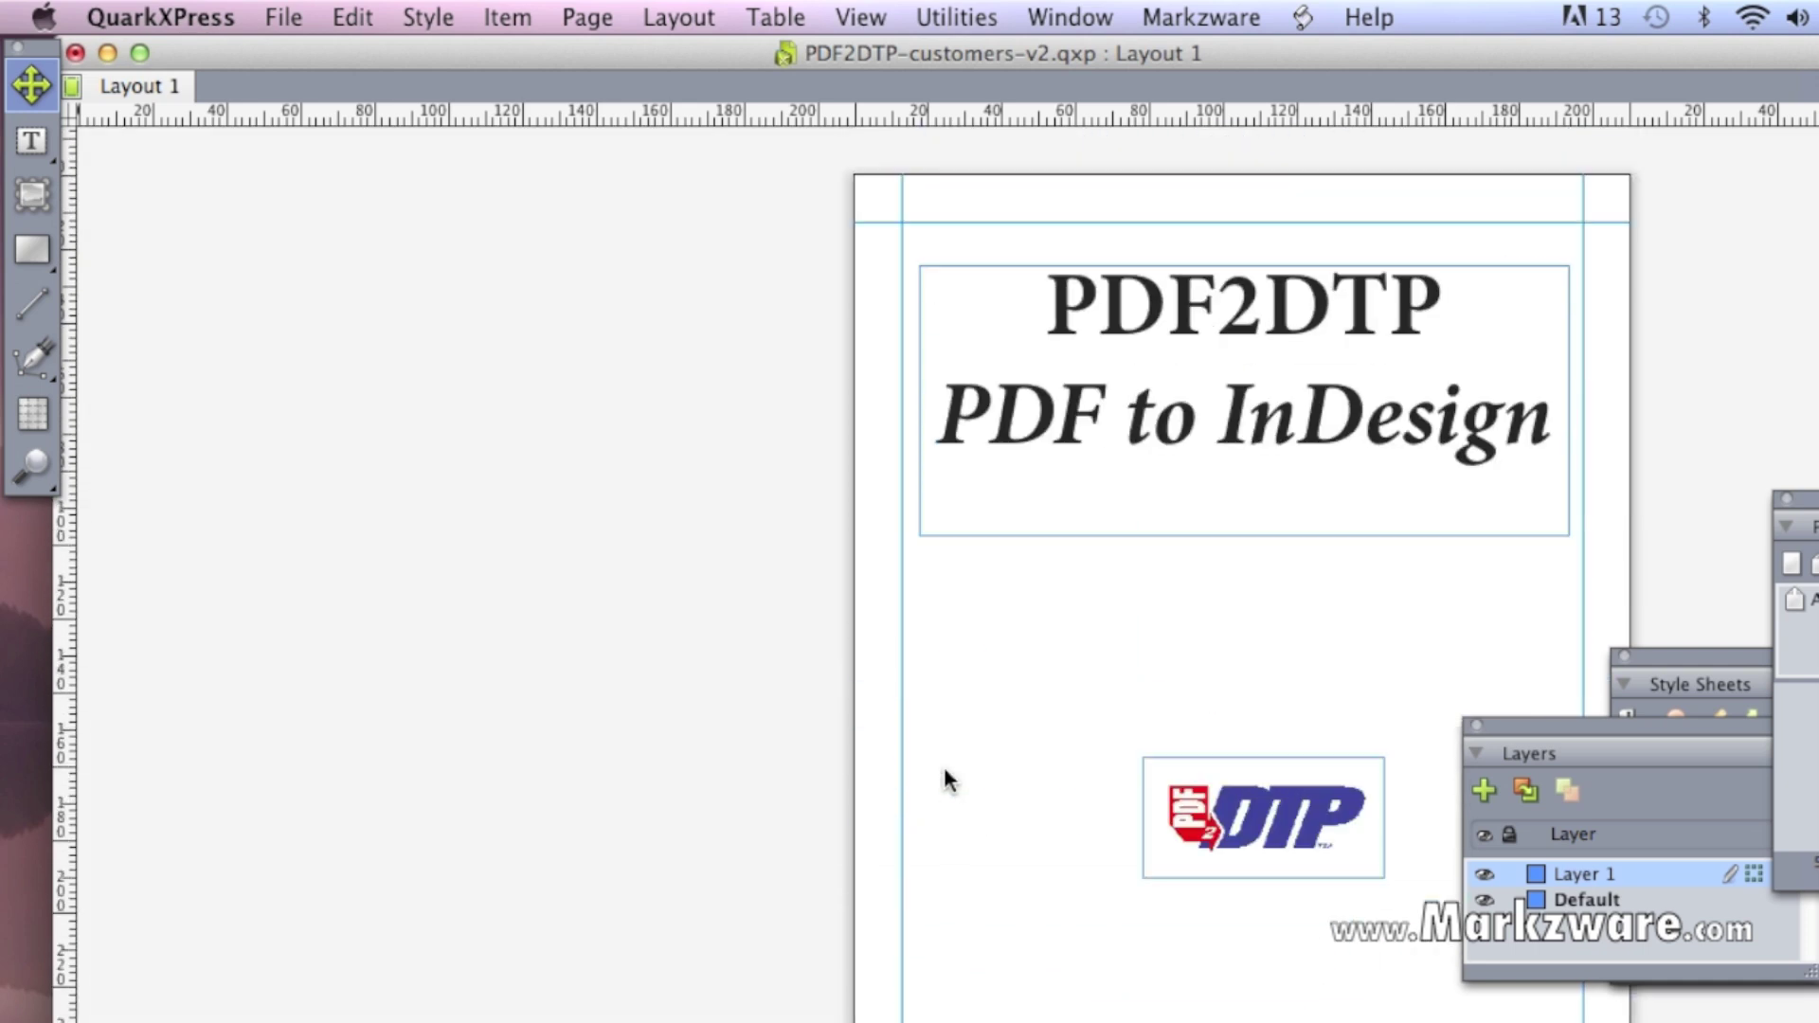
pyautogui.scroll(-20, 945, 769)
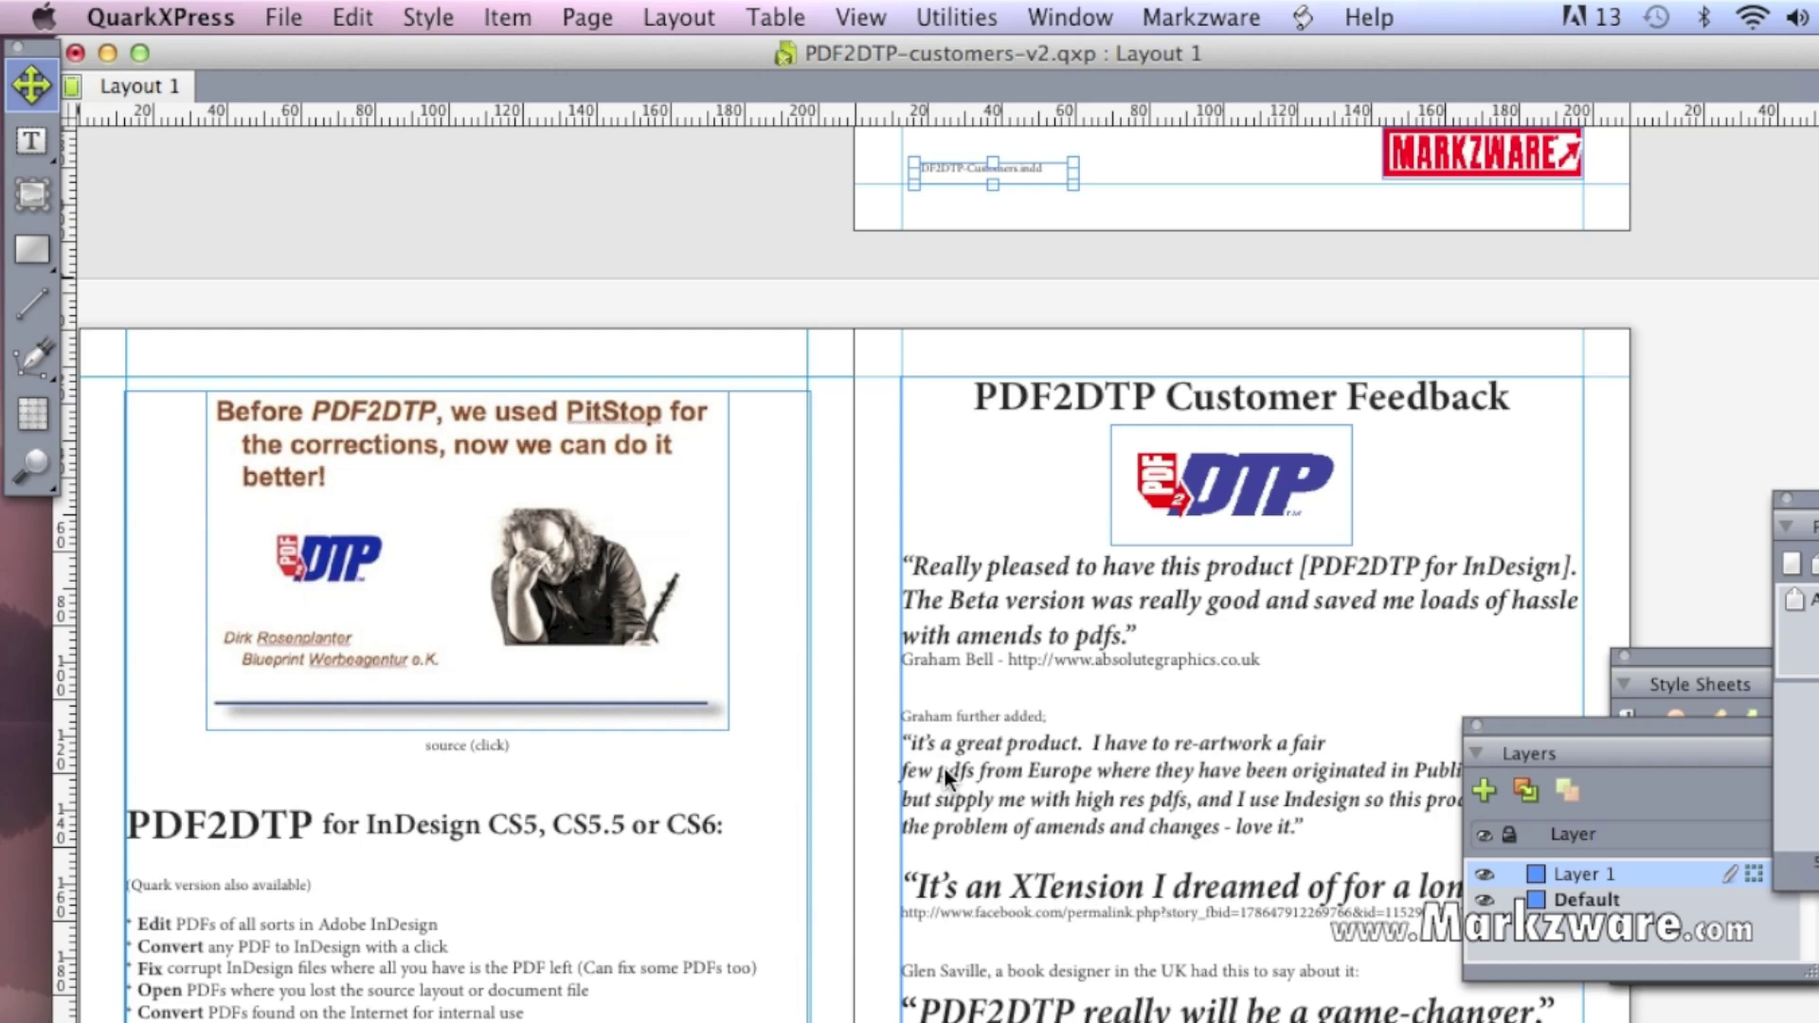
pyautogui.scroll(-15, 944, 766)
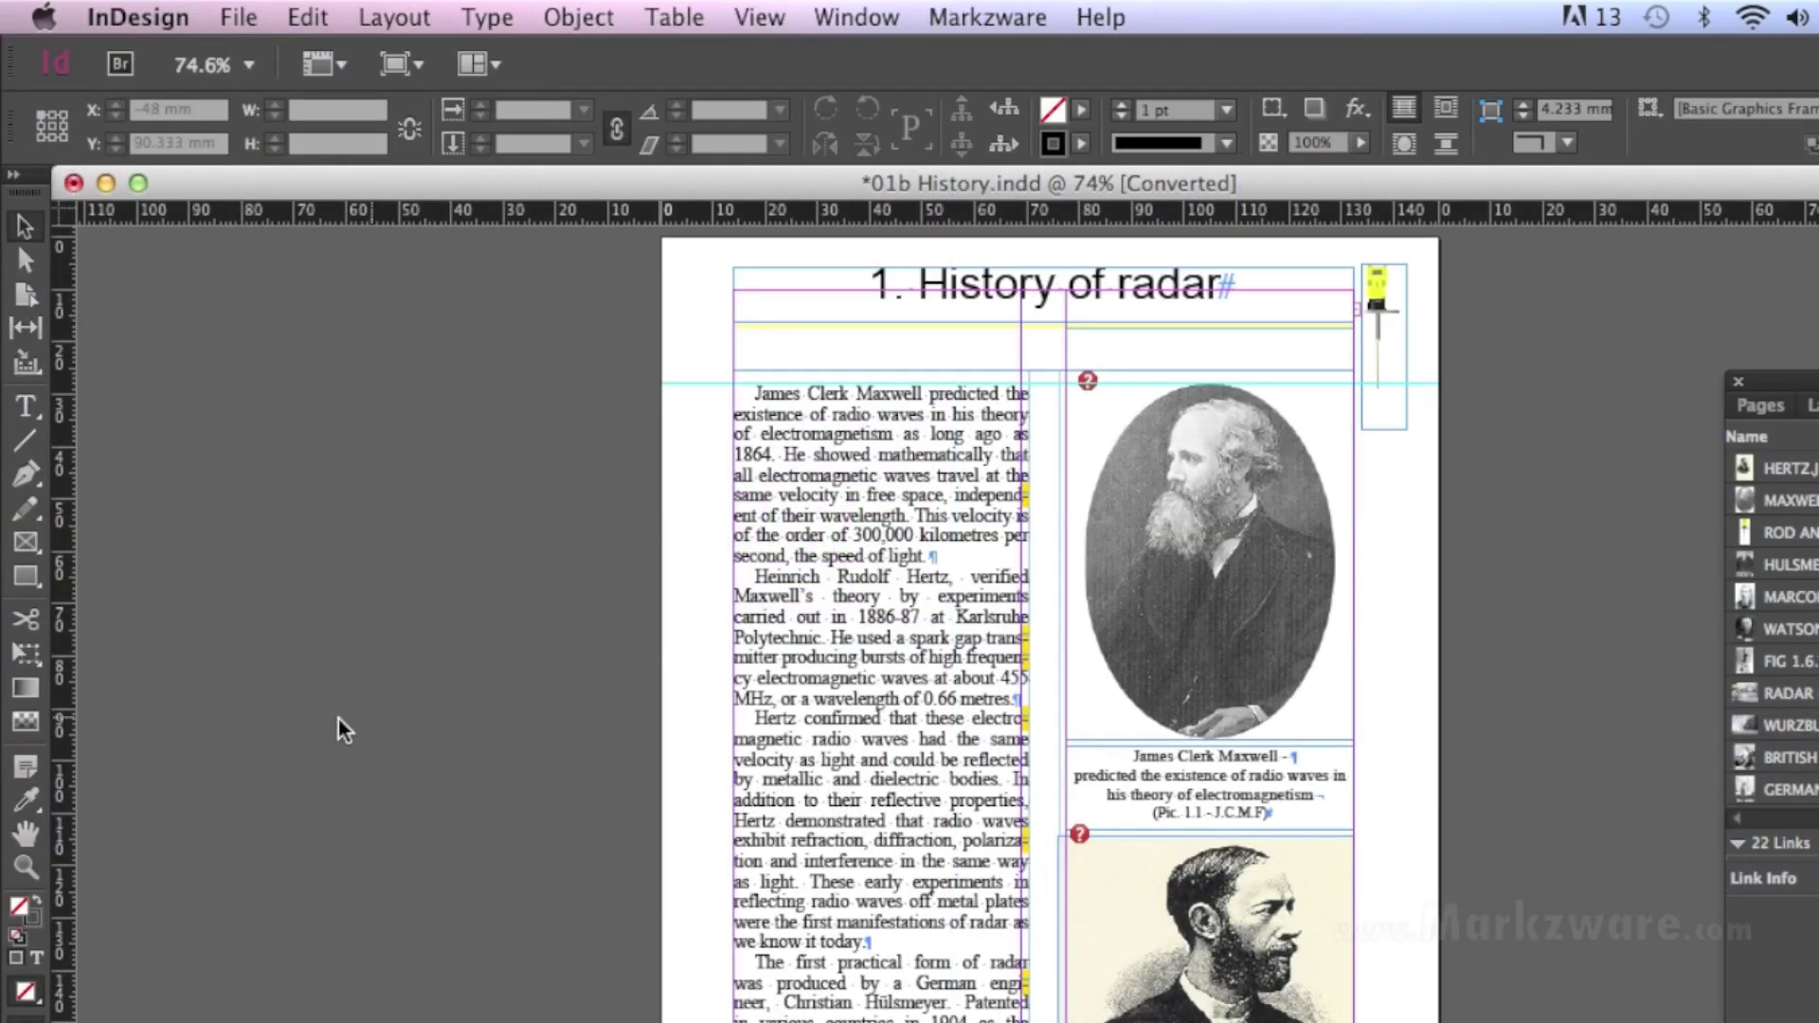
# Save As an InDesign CC document named '01b History-CC-file' on the Desktop
pyautogui.scroll(2, 338, 719)
pyautogui.scroll(-15, 339, 719)
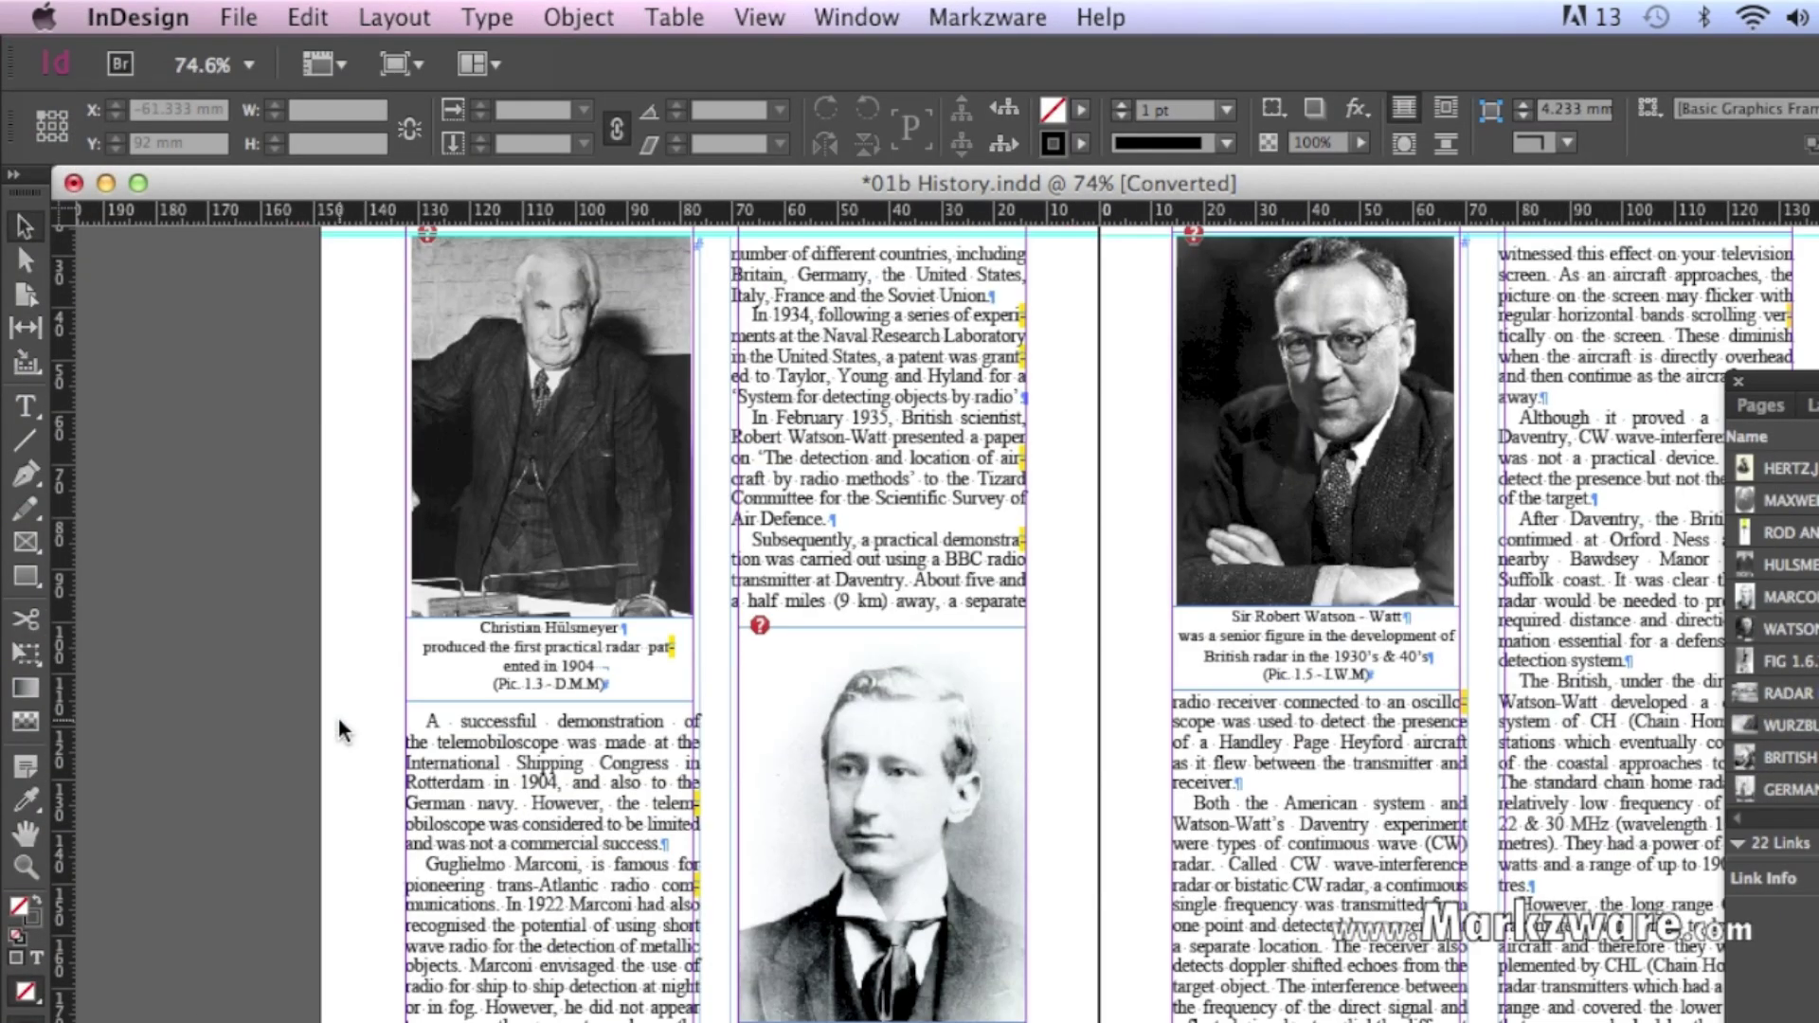
pyautogui.scroll(-8, 338, 718)
pyautogui.scroll(3, 338, 718)
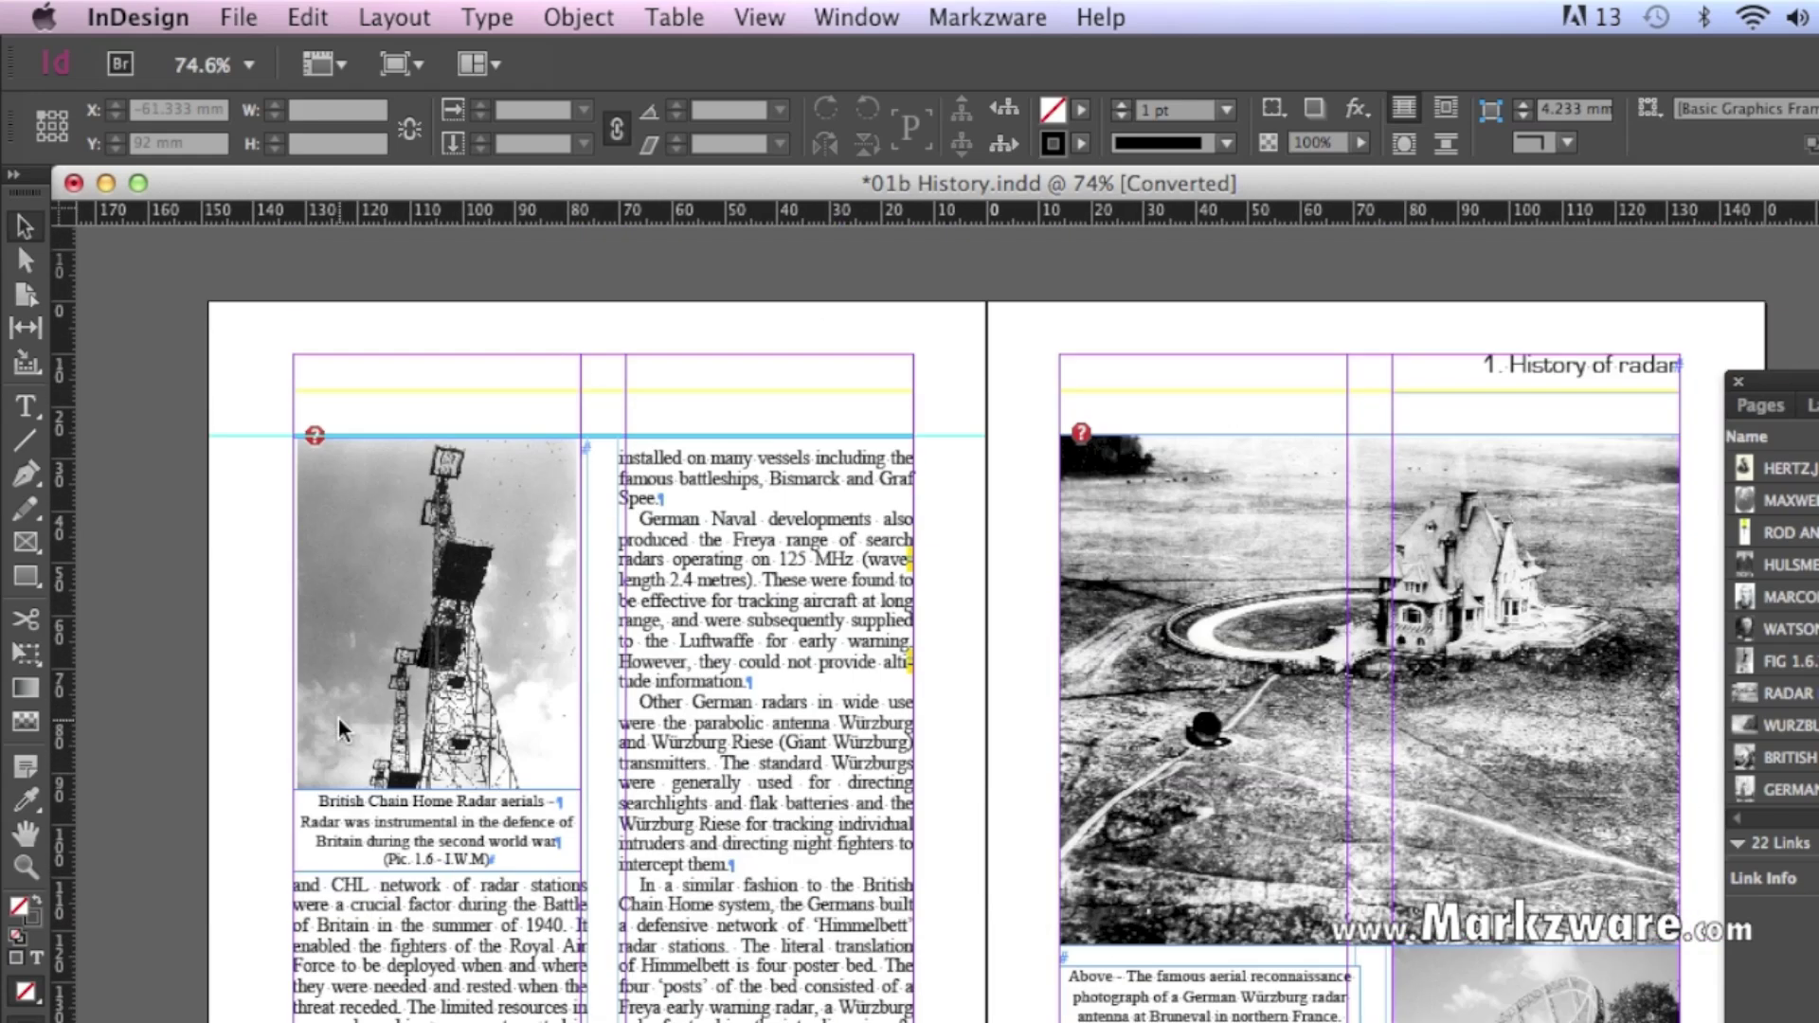
pyautogui.click(232, 18)
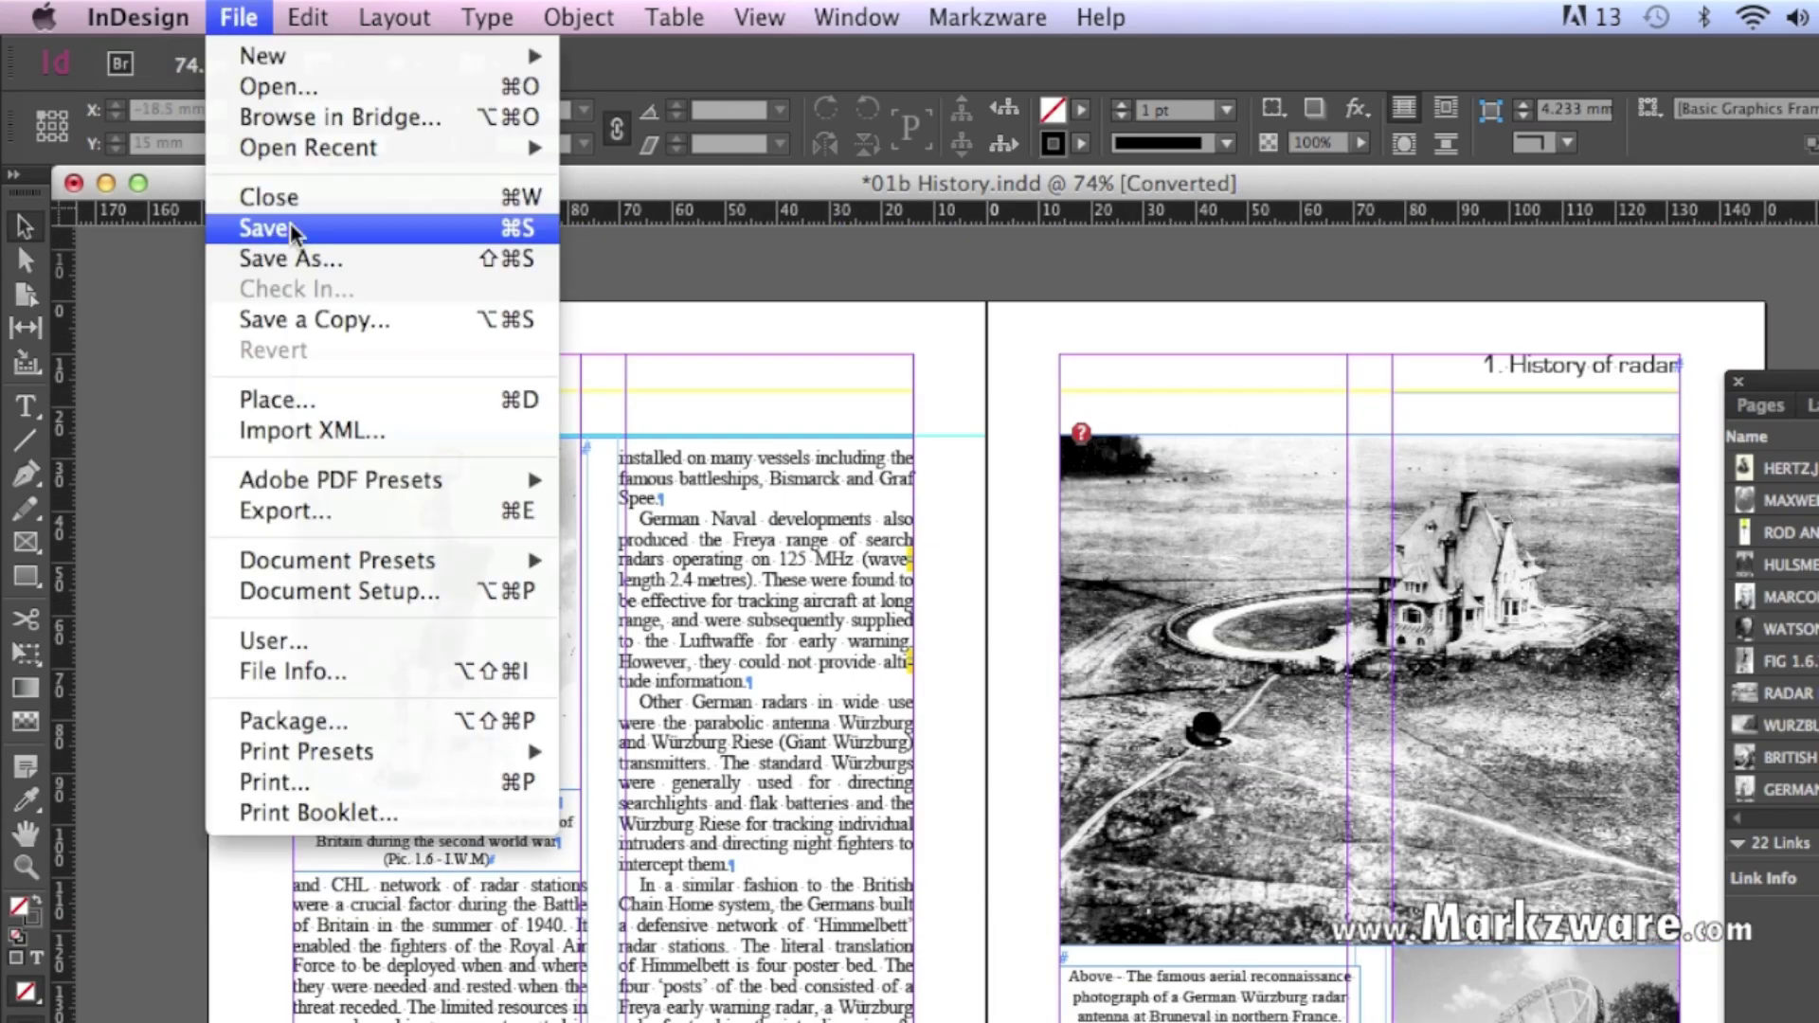
pyautogui.click(299, 258)
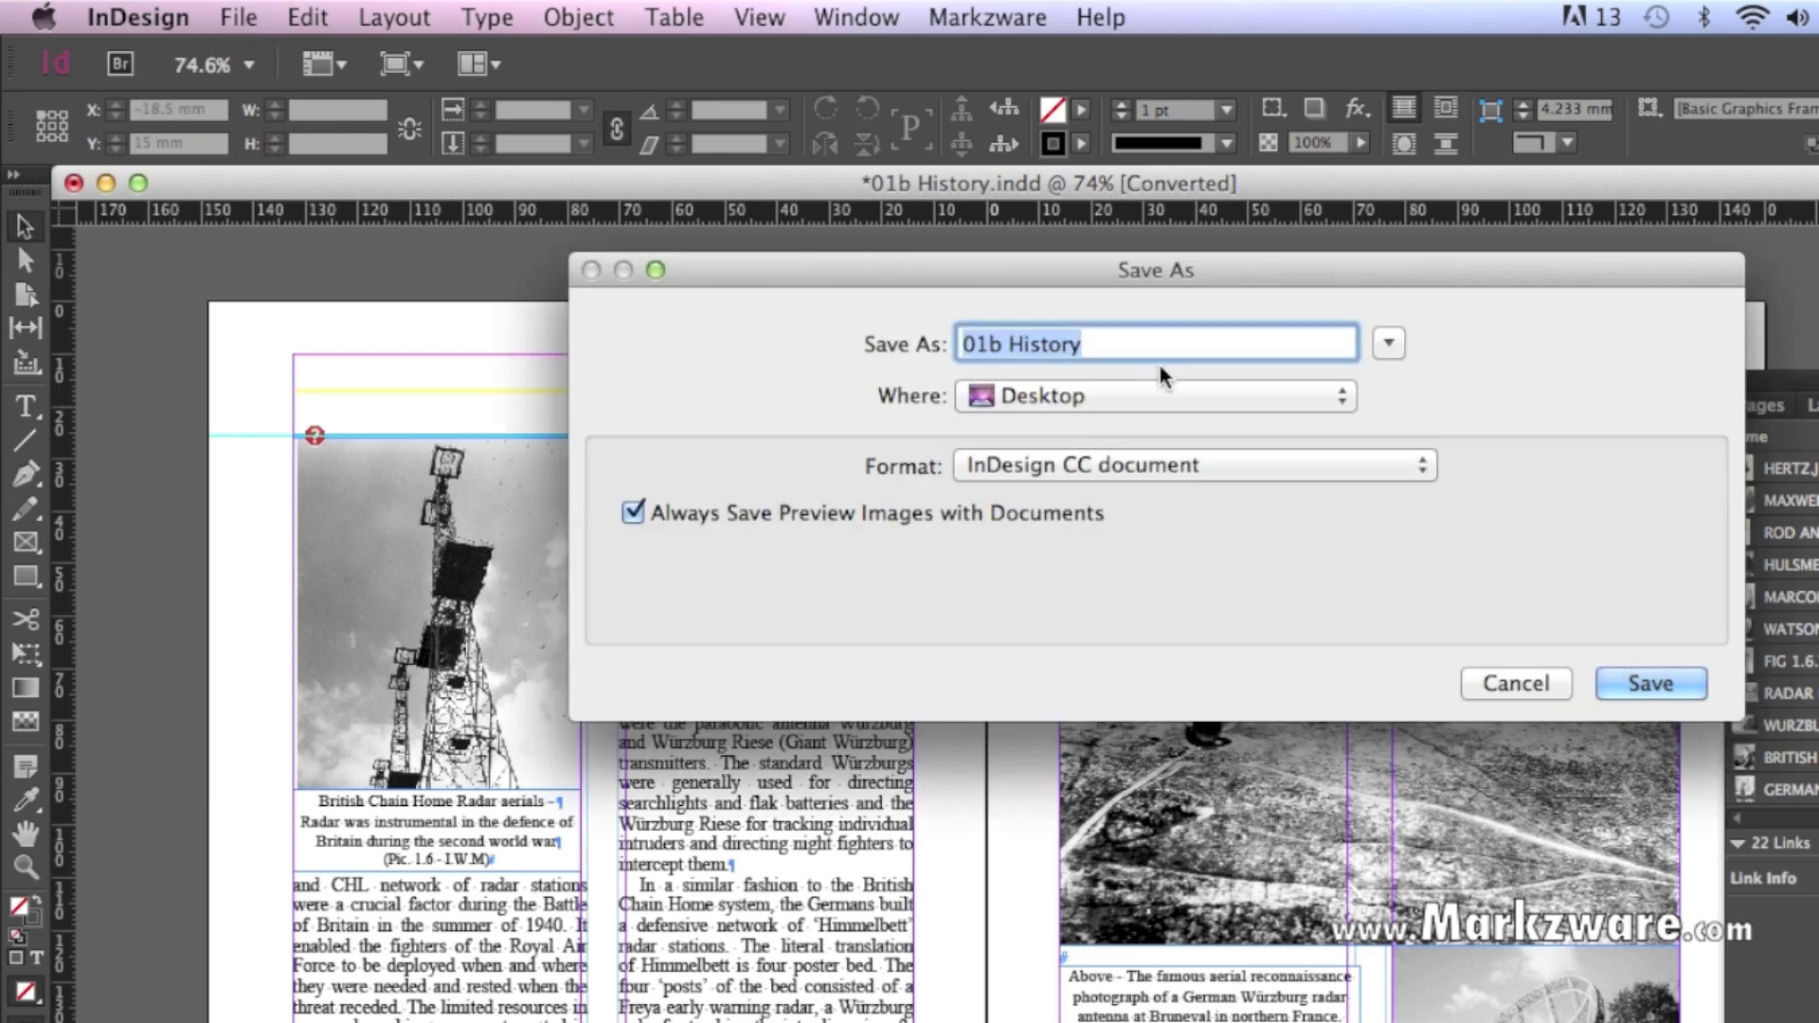
pyautogui.click(1102, 348)
pyautogui.write('-')
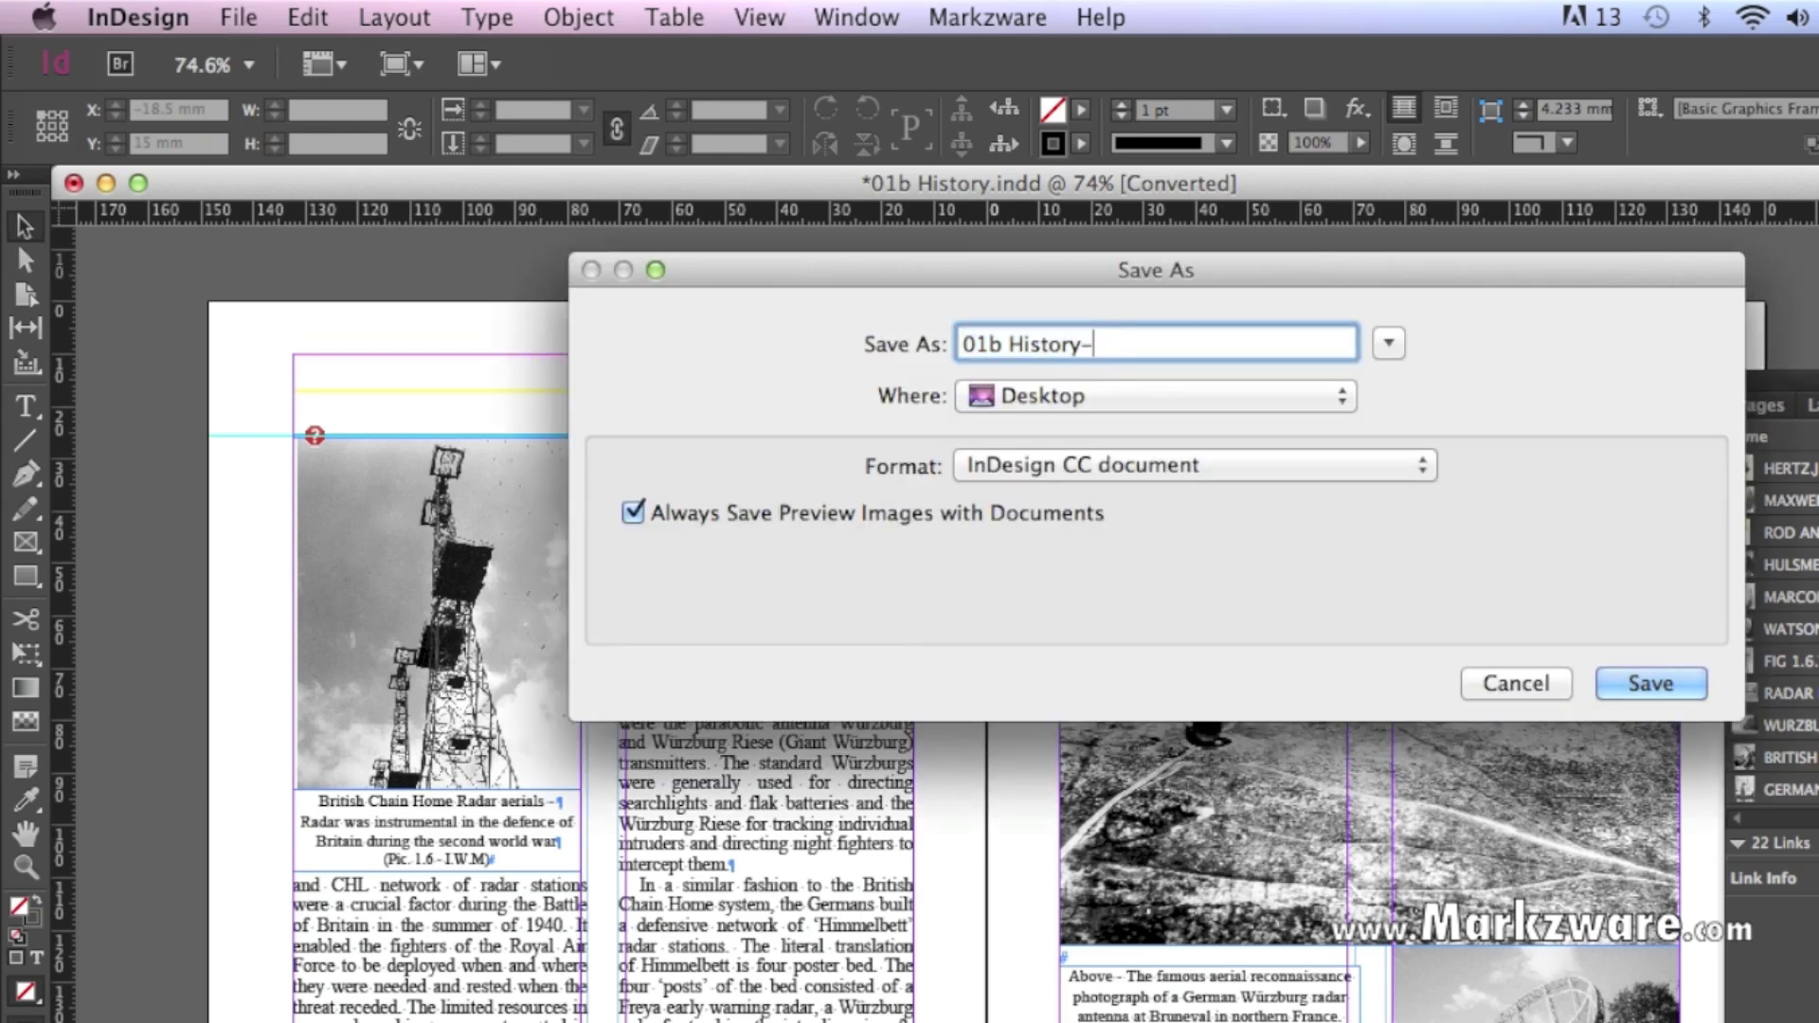
pyautogui.write('CC-file')
pyautogui.click(1652, 681)
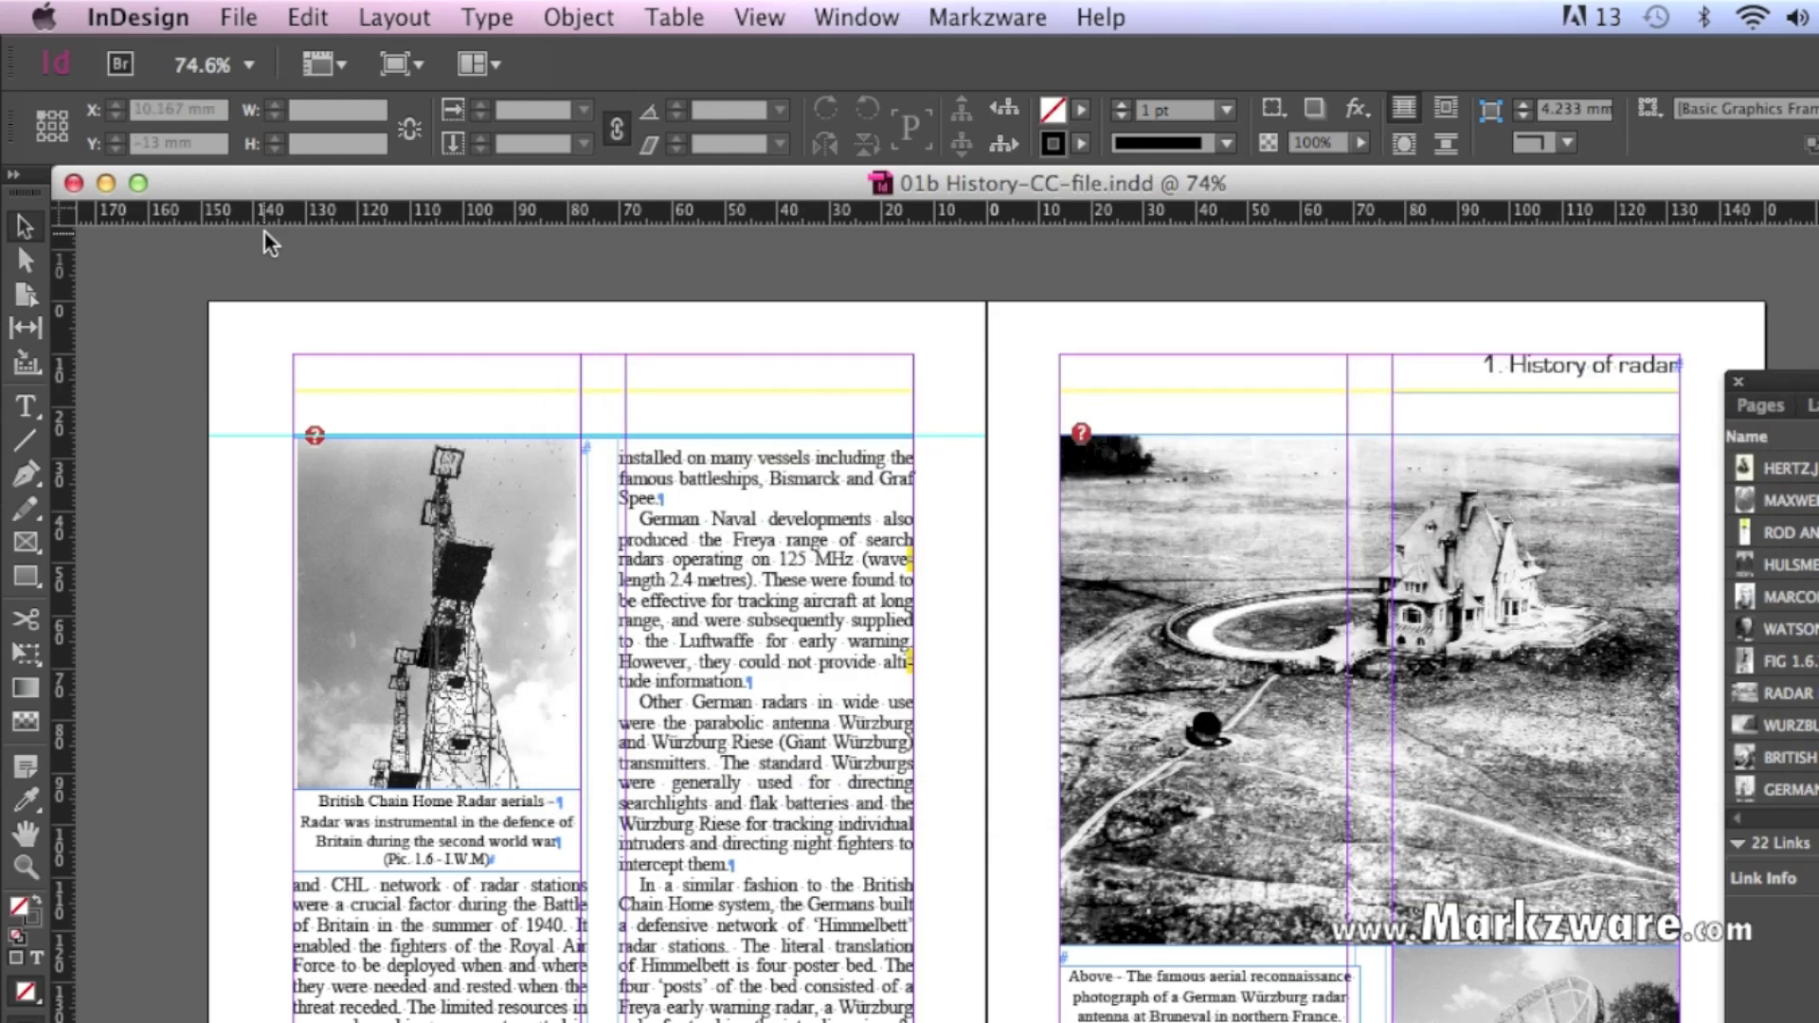
# Close the InDesign document and the TESTFILES folder window, then return to QuarkXPress
pyautogui.click(75, 185)
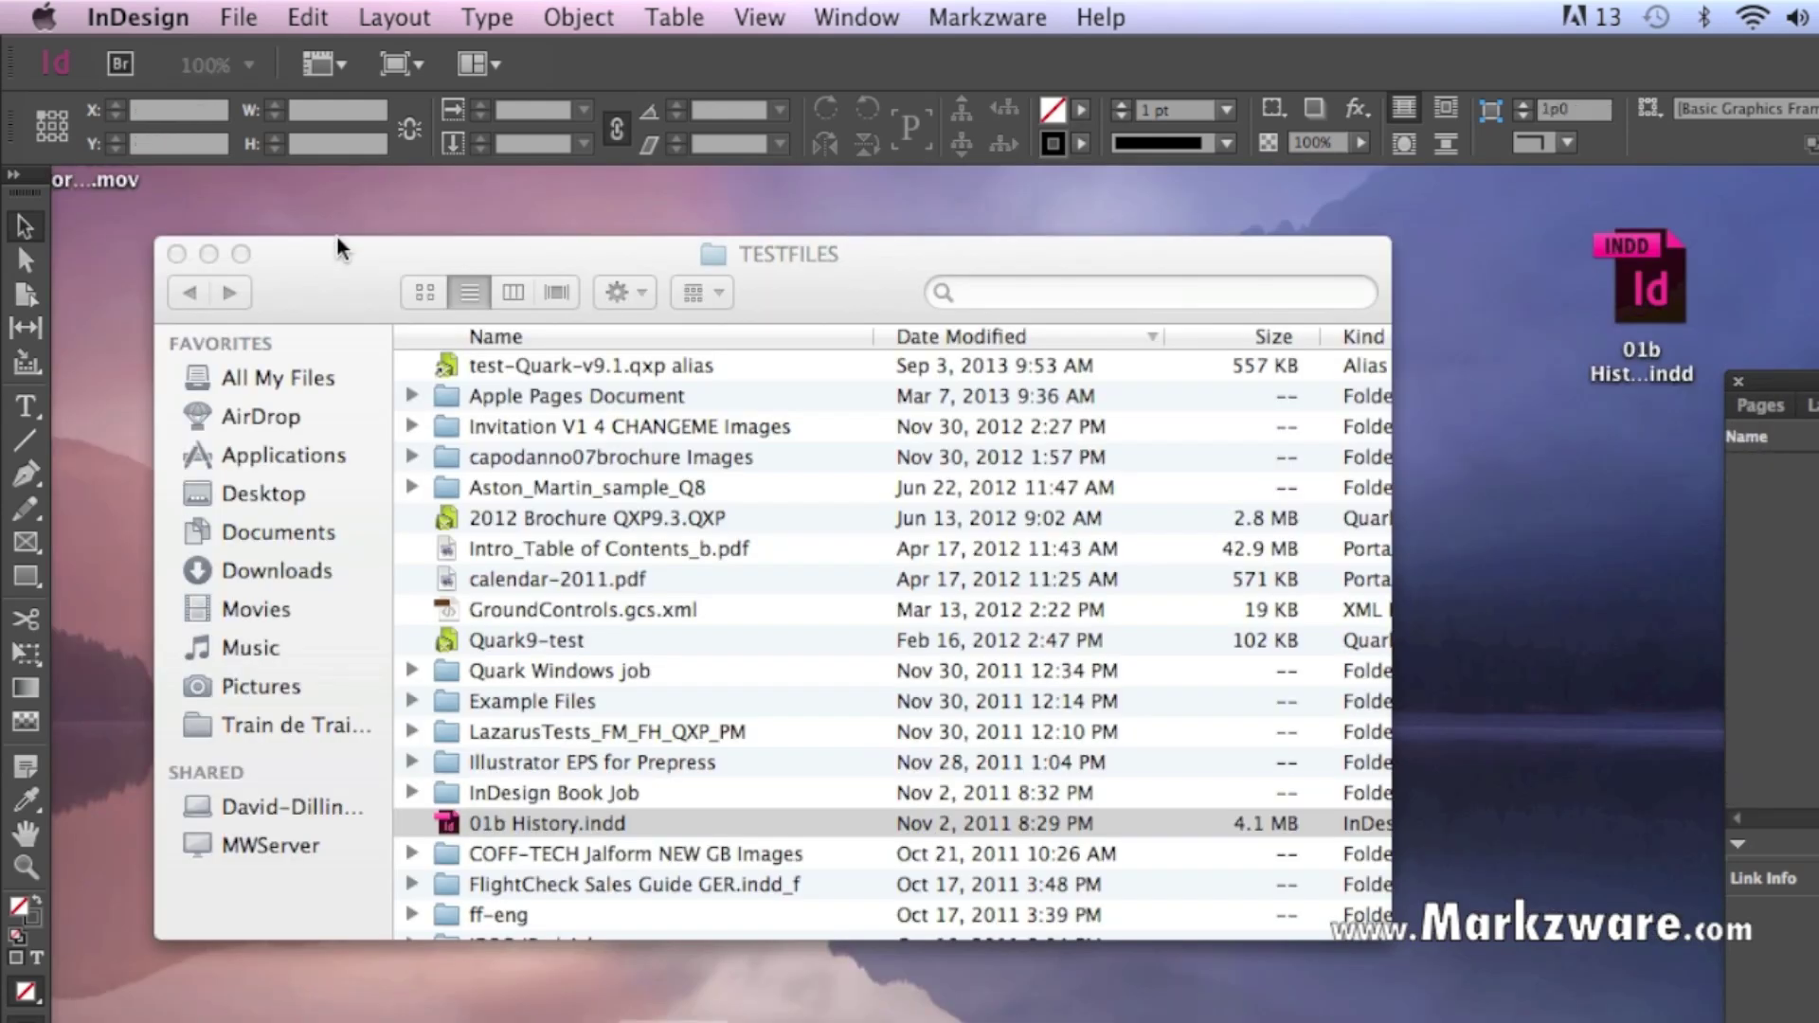
pyautogui.click(176, 255)
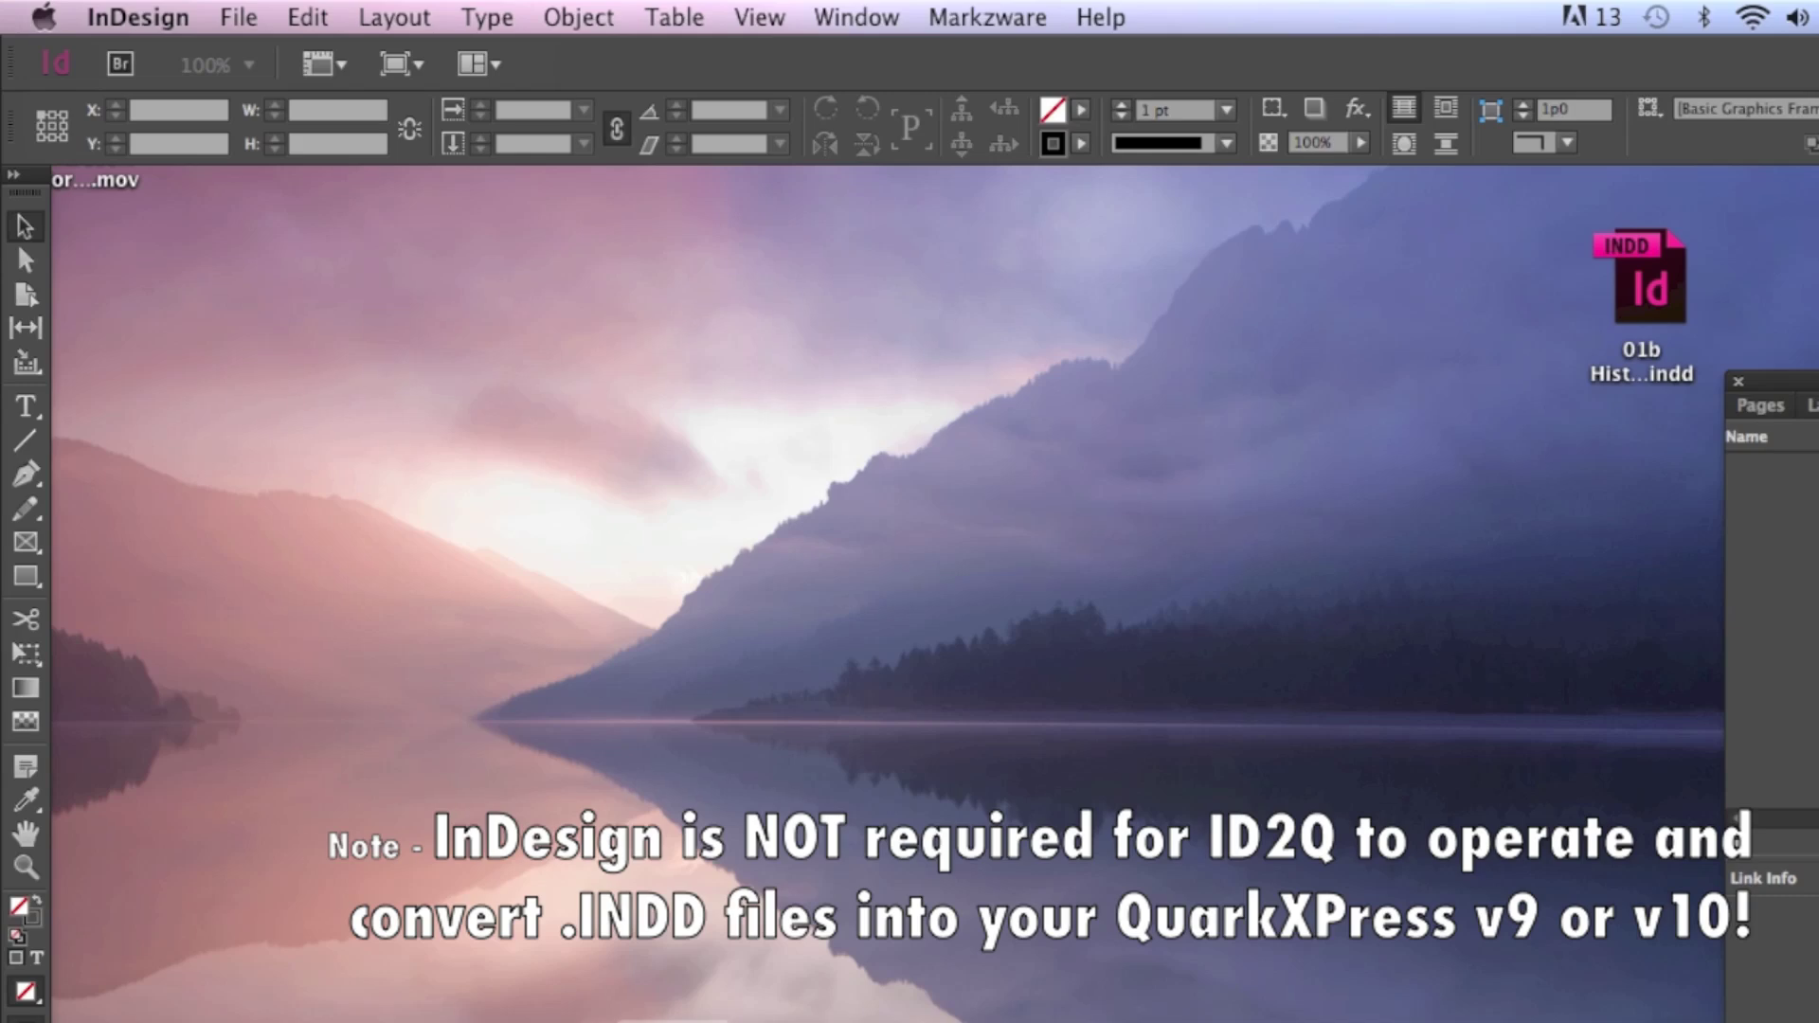
pyautogui.press('super+Tab')
# Convert 01b History-CC-file.indd with ID2Q using the default conversion options
pyautogui.click(1222, 18)
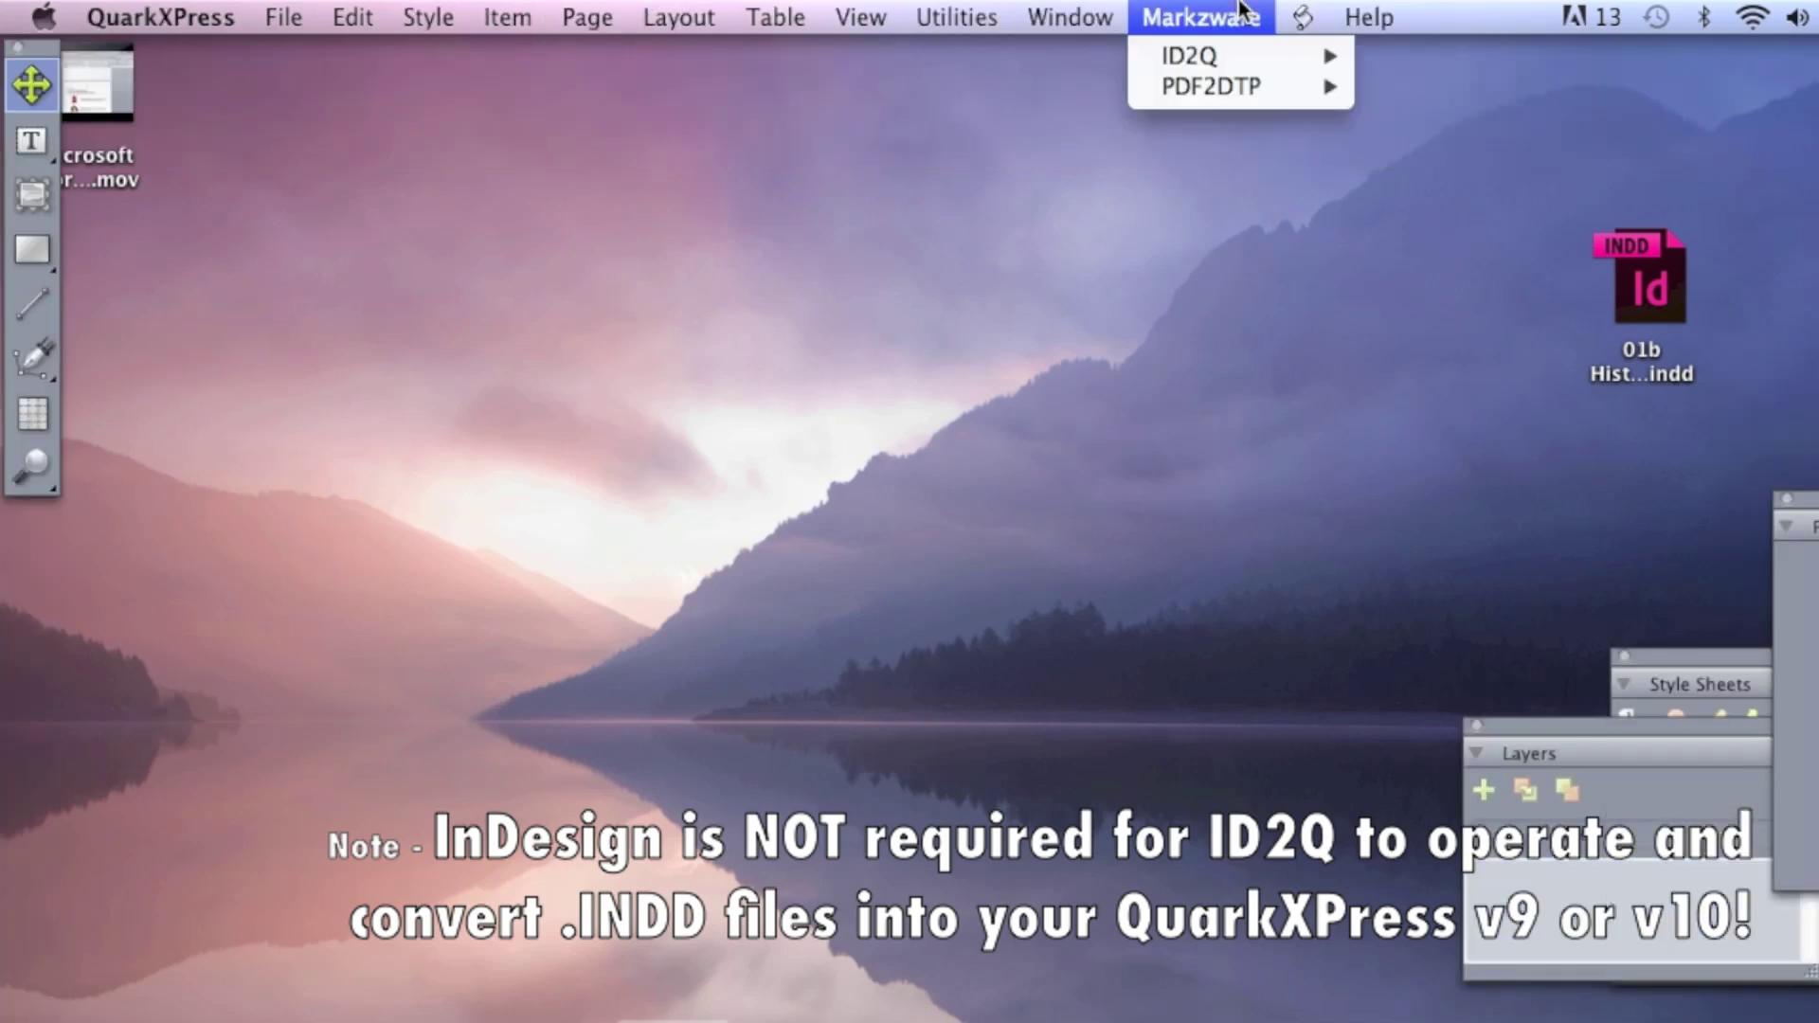
pyautogui.moveTo(1223, 55)
pyautogui.click(1531, 62)
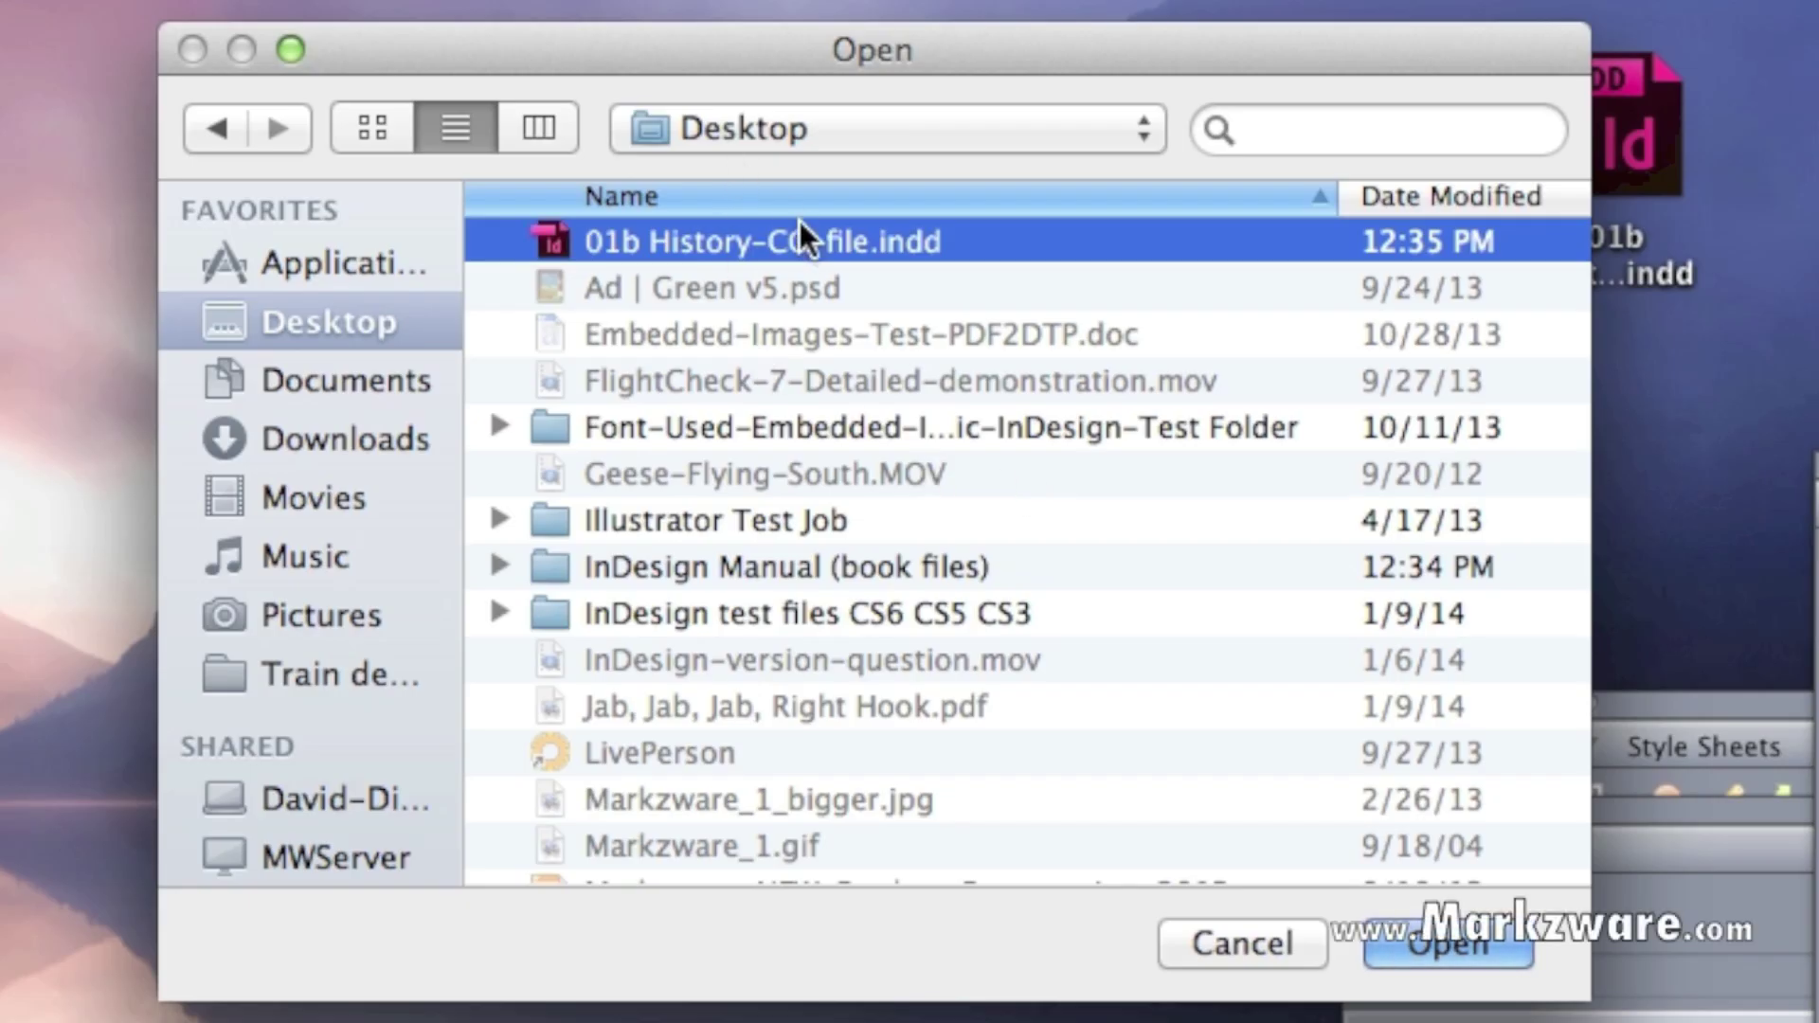
pyautogui.click(1461, 941)
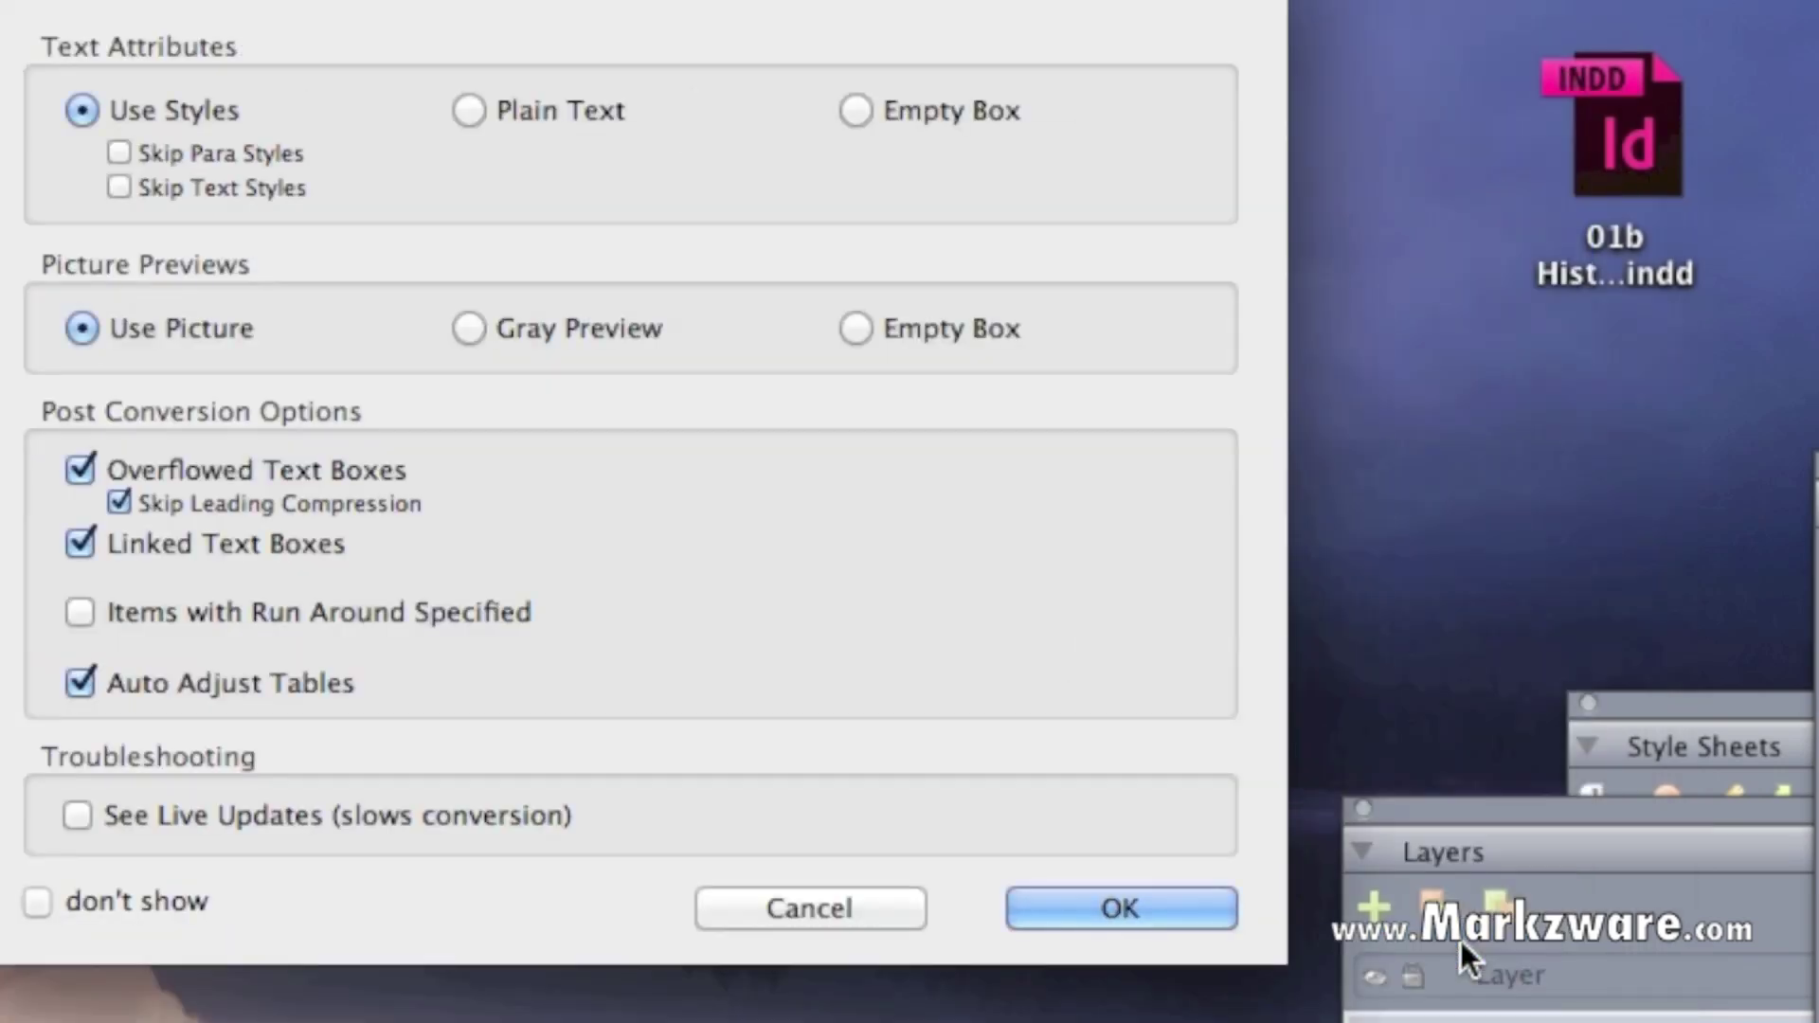
pyautogui.click(1145, 907)
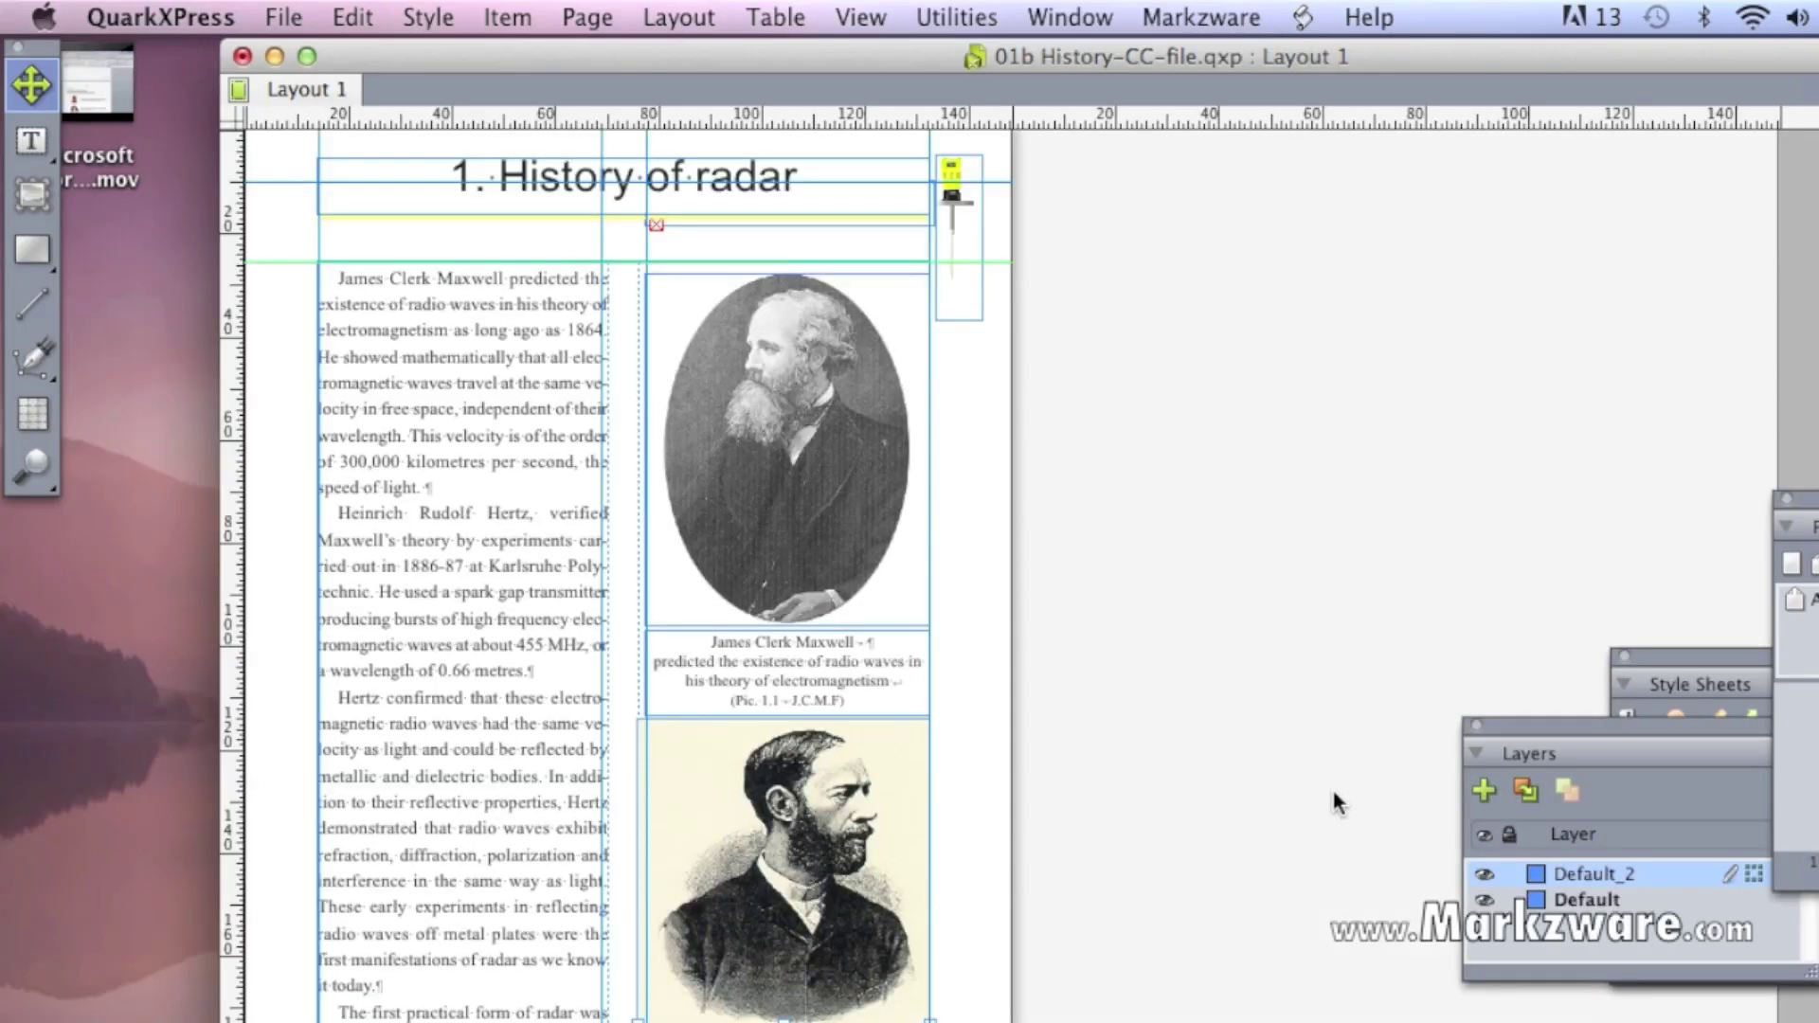
# Scroll down and across the converted 01b History-CC-file.qxp spreads to inspect them
pyautogui.scroll(-20, 1331, 788)
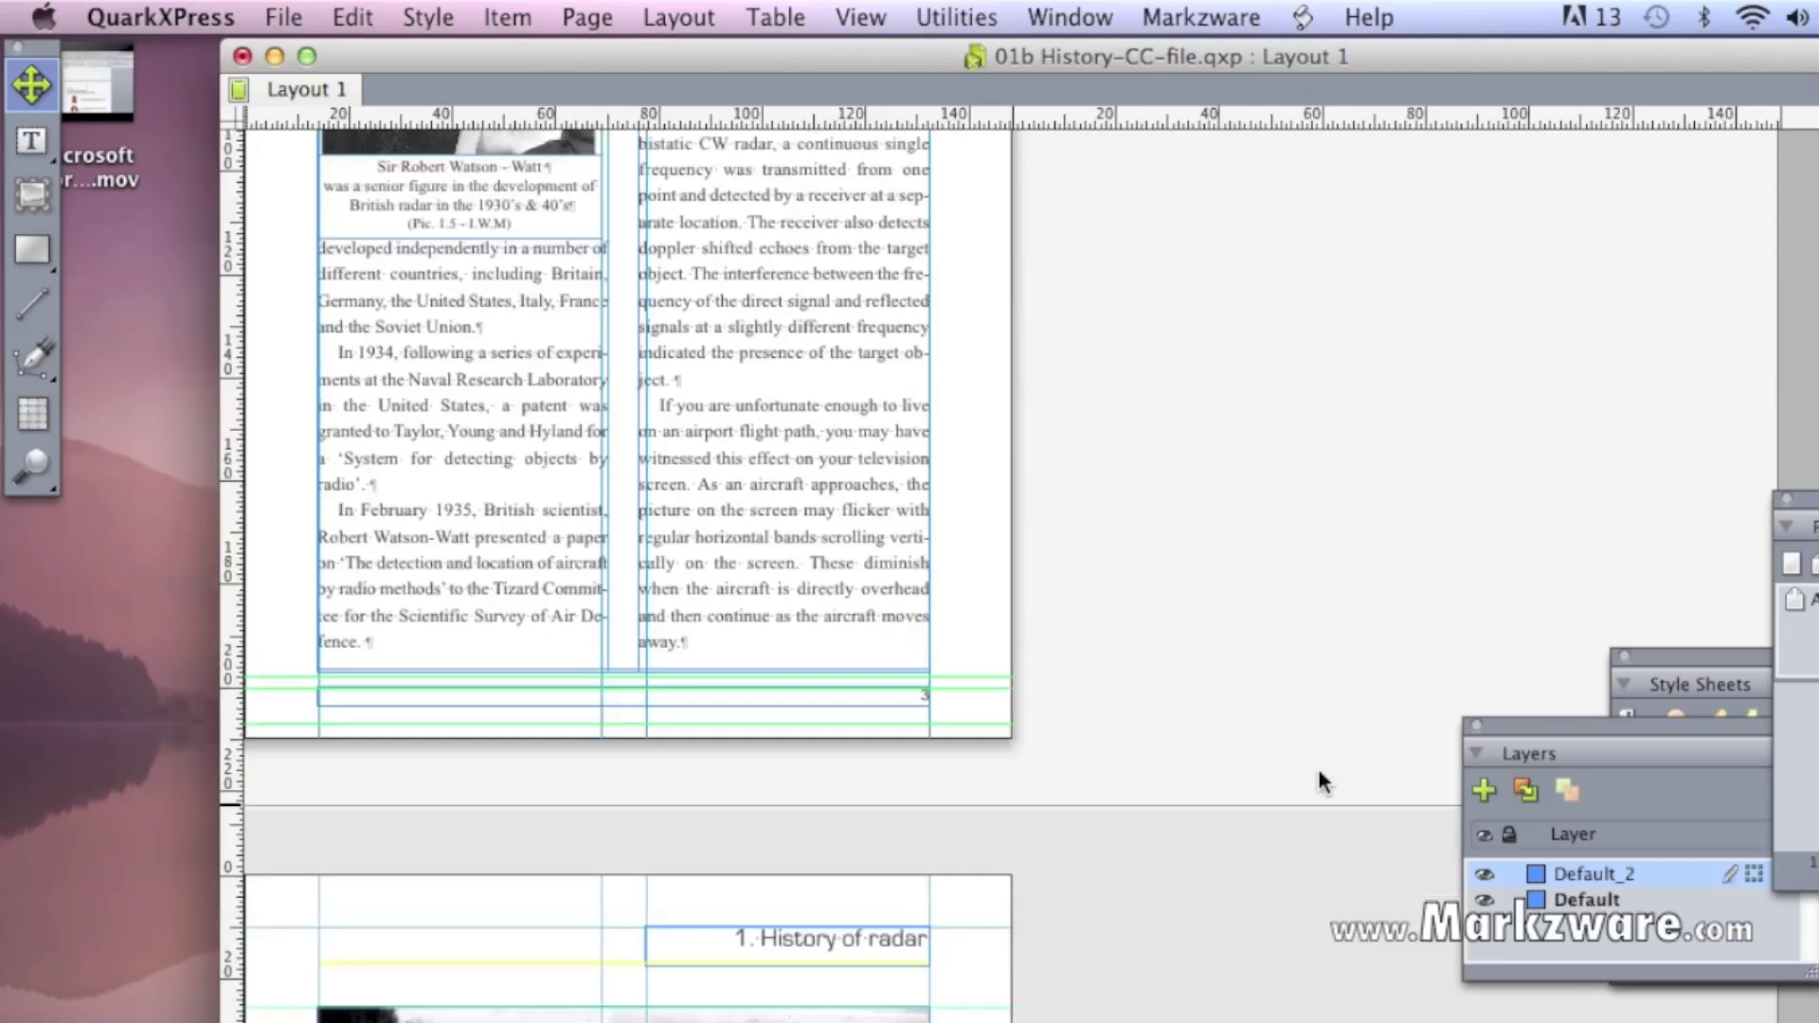
pyautogui.scroll(-12, 1319, 772)
pyautogui.hscroll(-6, 1320, 770)
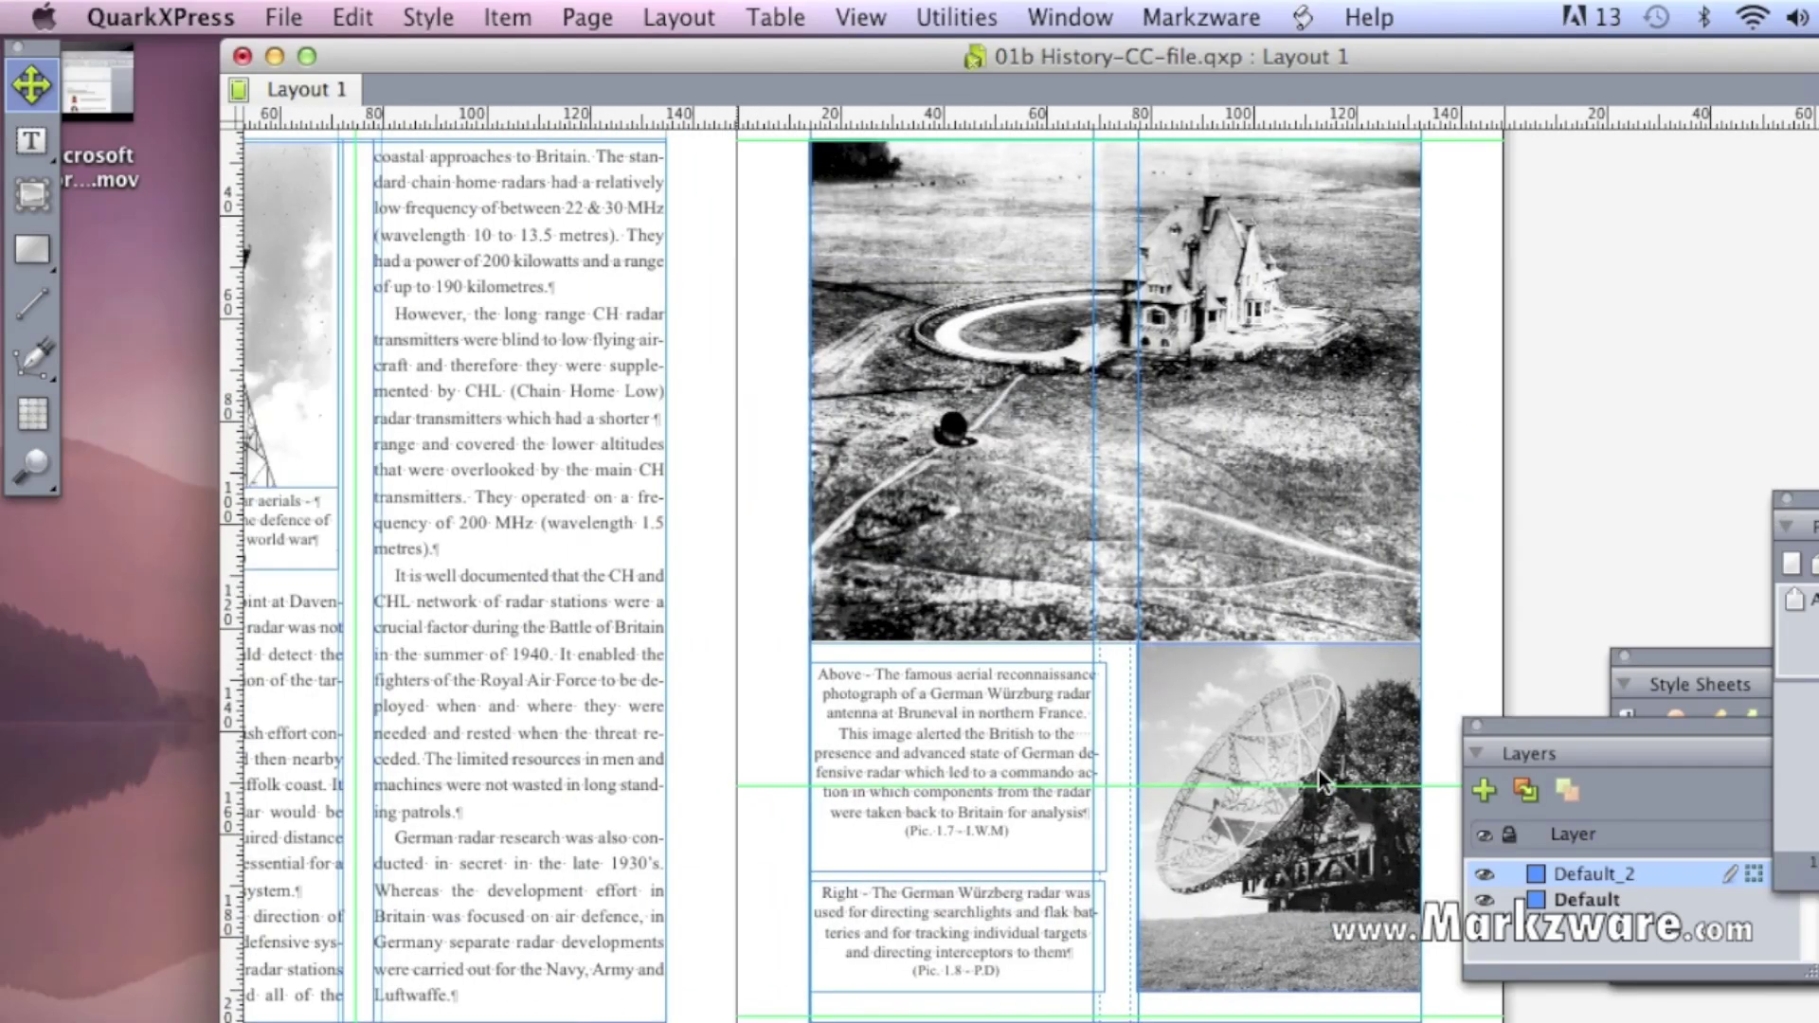
pyautogui.hscroll(-3, 1319, 770)
pyautogui.scroll(-6, 1320, 770)
pyautogui.scroll(9, 1319, 772)
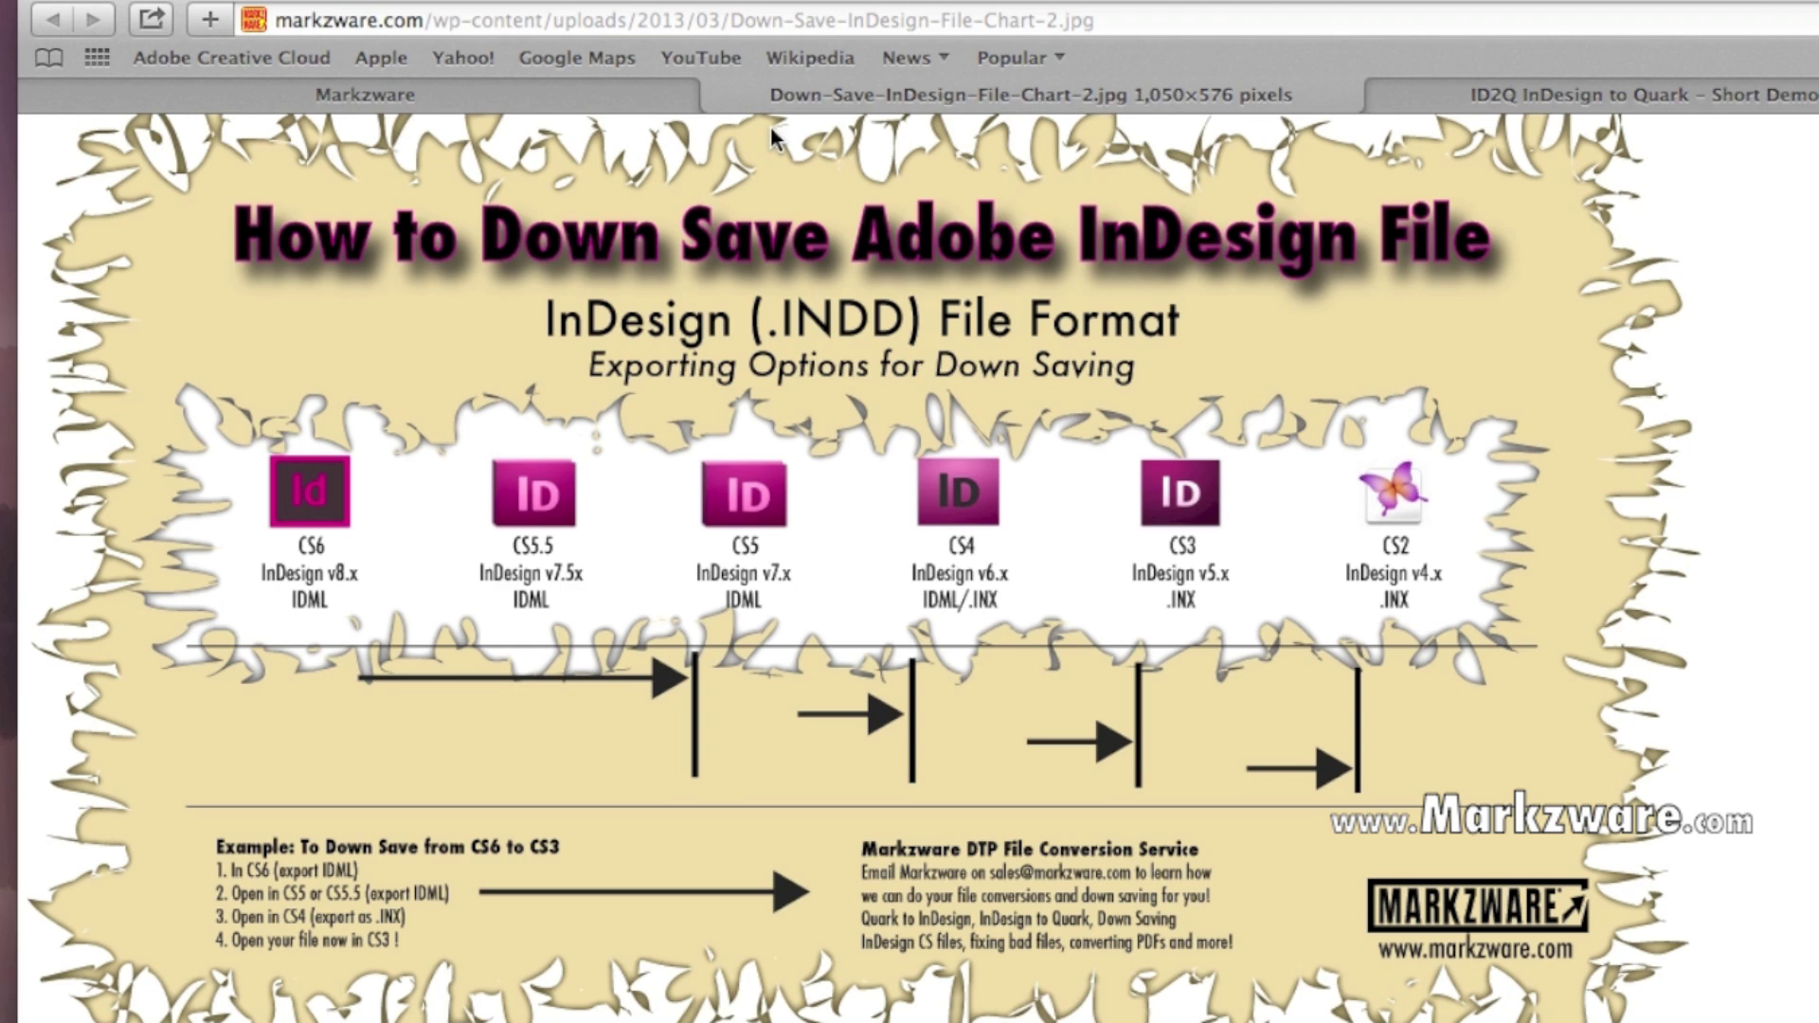
# On the Markzware tab, open Products > ID2Q (InDesign to Quark) and skim the page
pyautogui.click(579, 98)
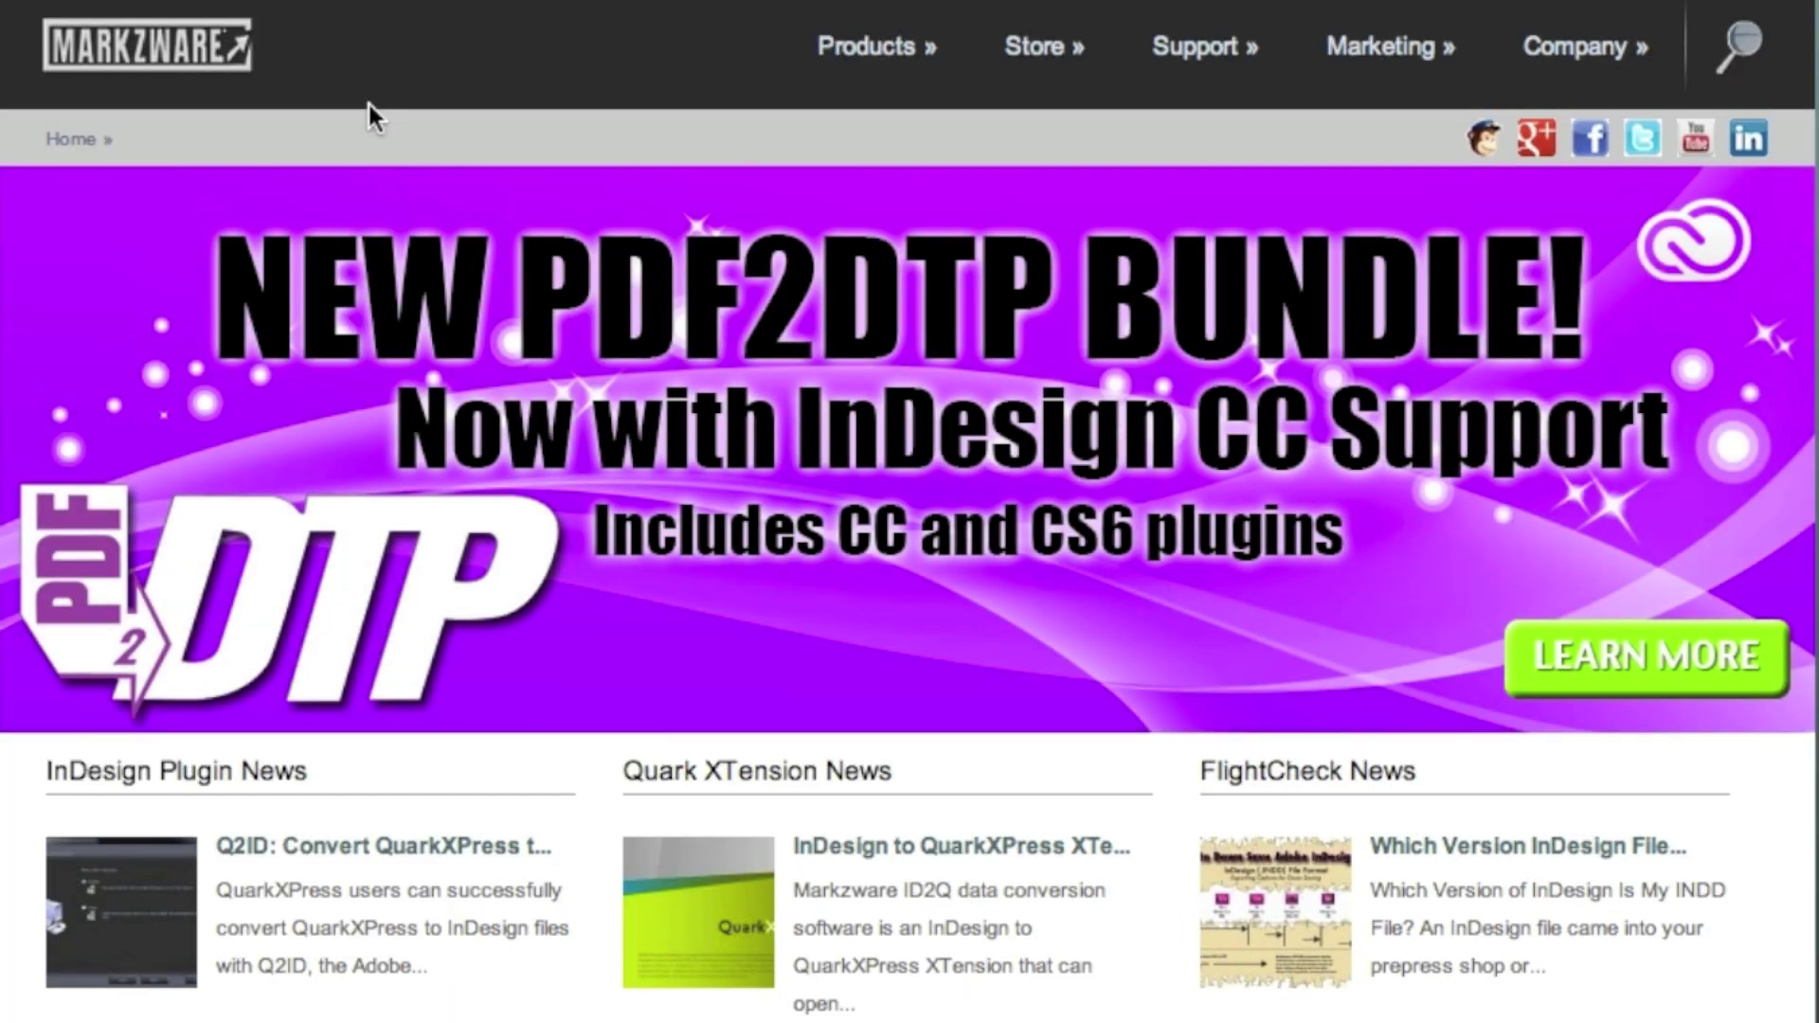
pyautogui.moveTo(1027, 191)
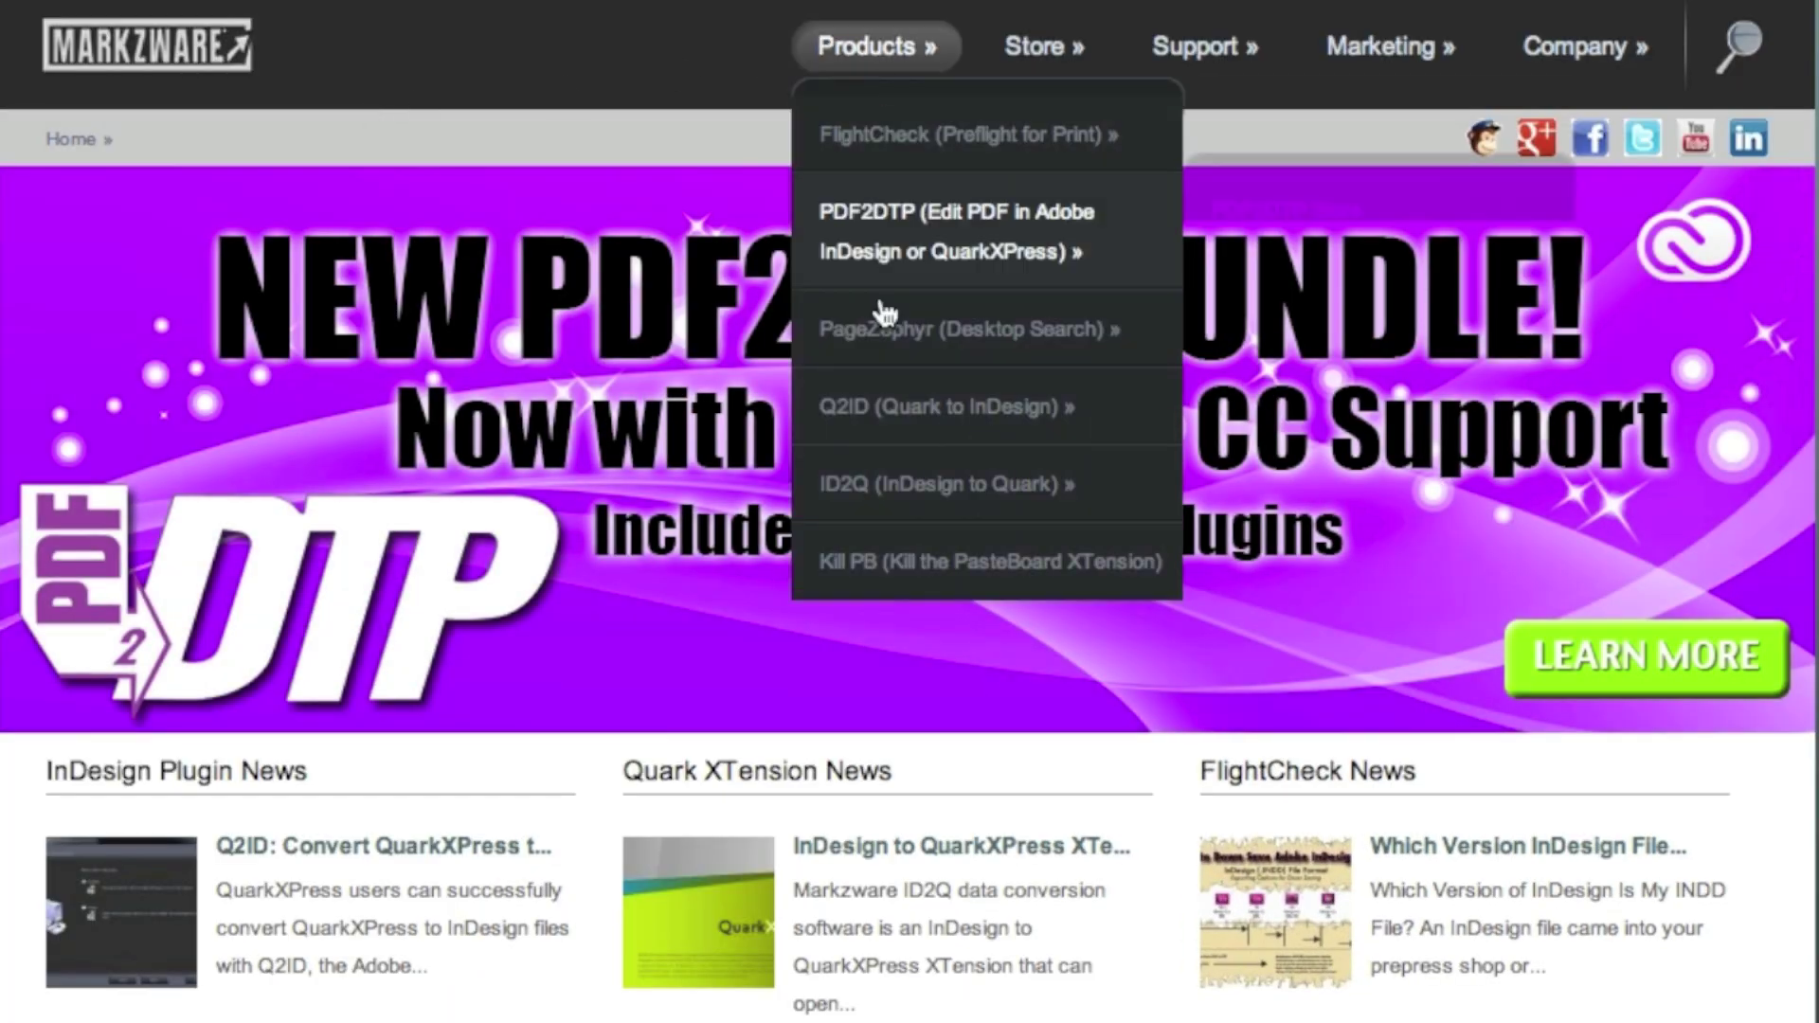
pyautogui.moveTo(892, 487)
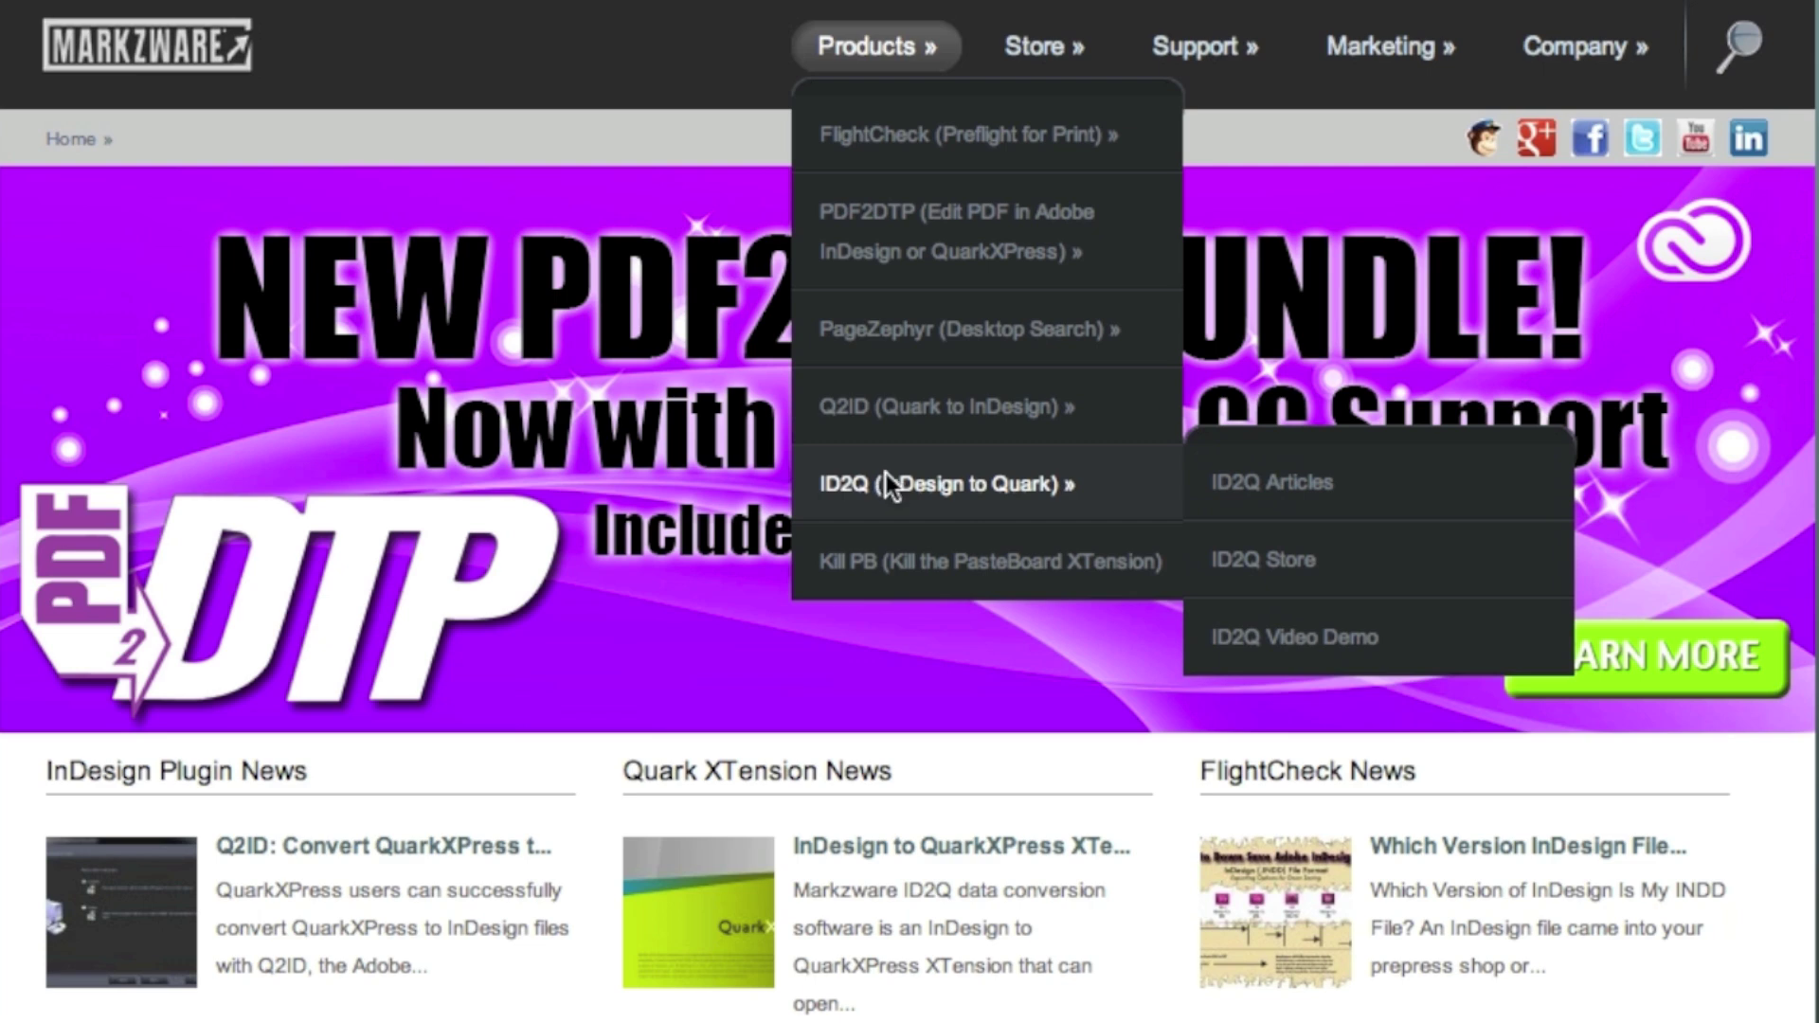
pyautogui.click(886, 474)
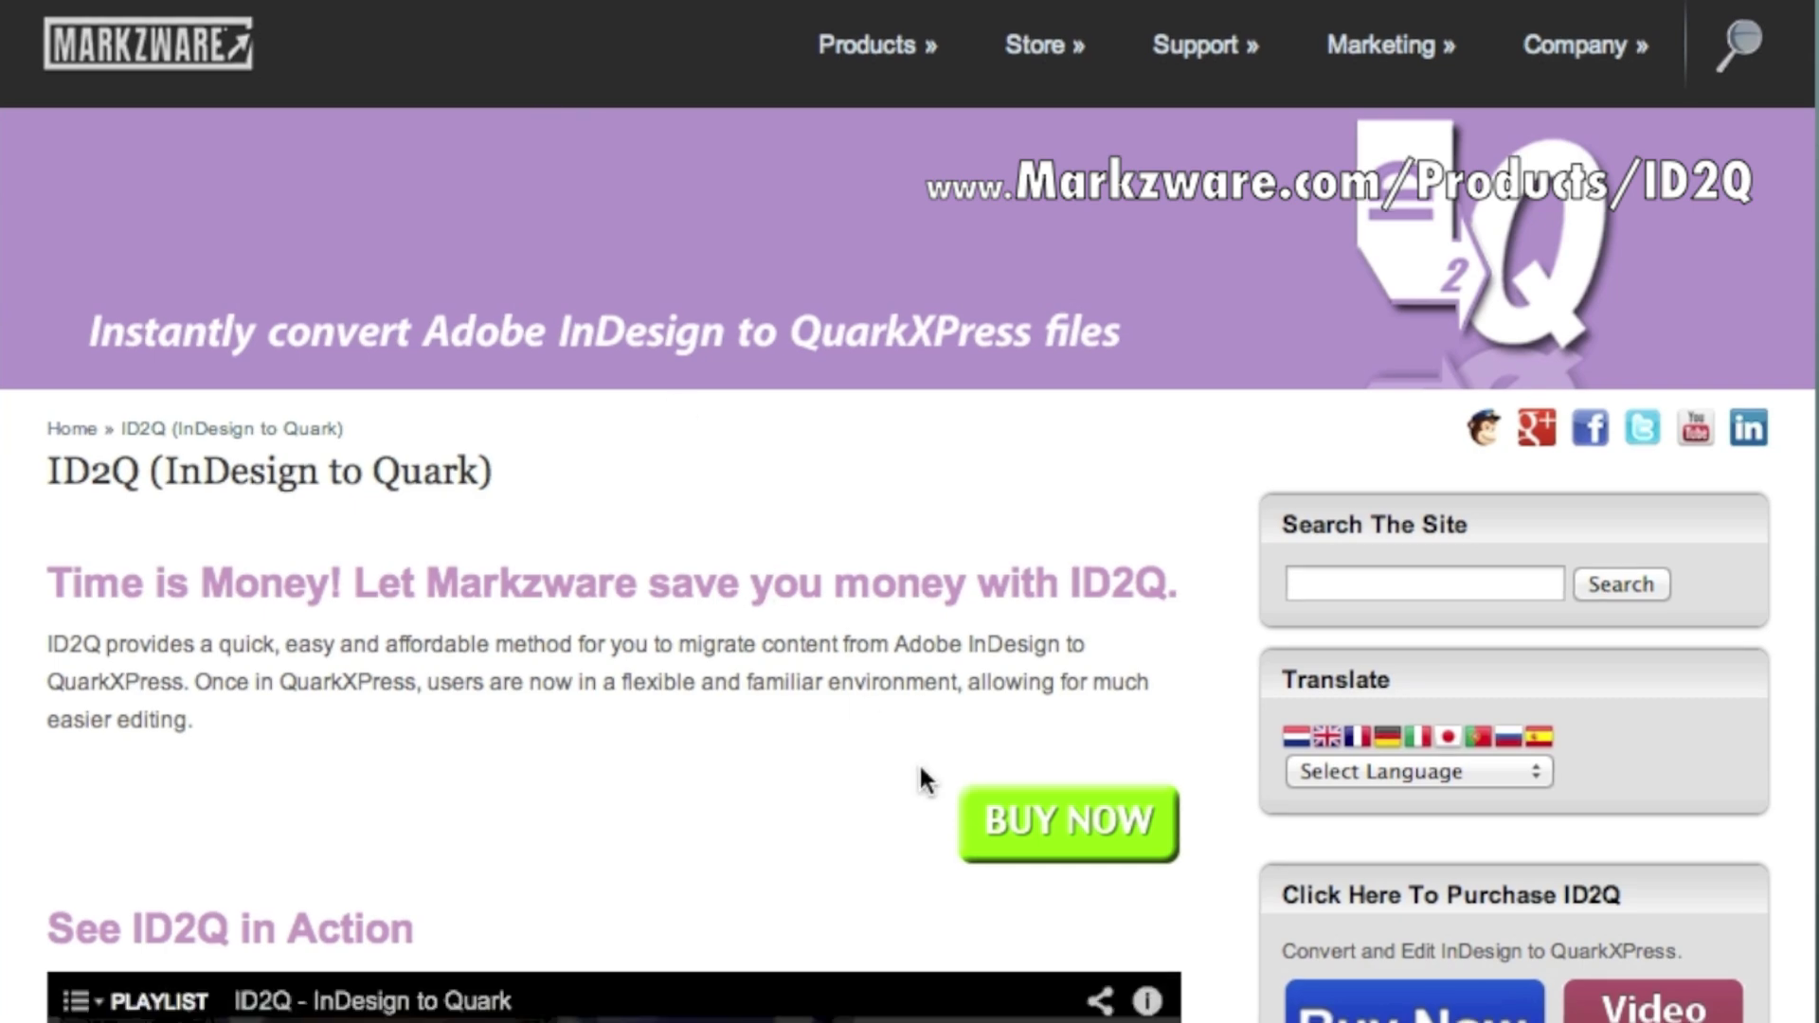
pyautogui.scroll(-6, 781, 706)
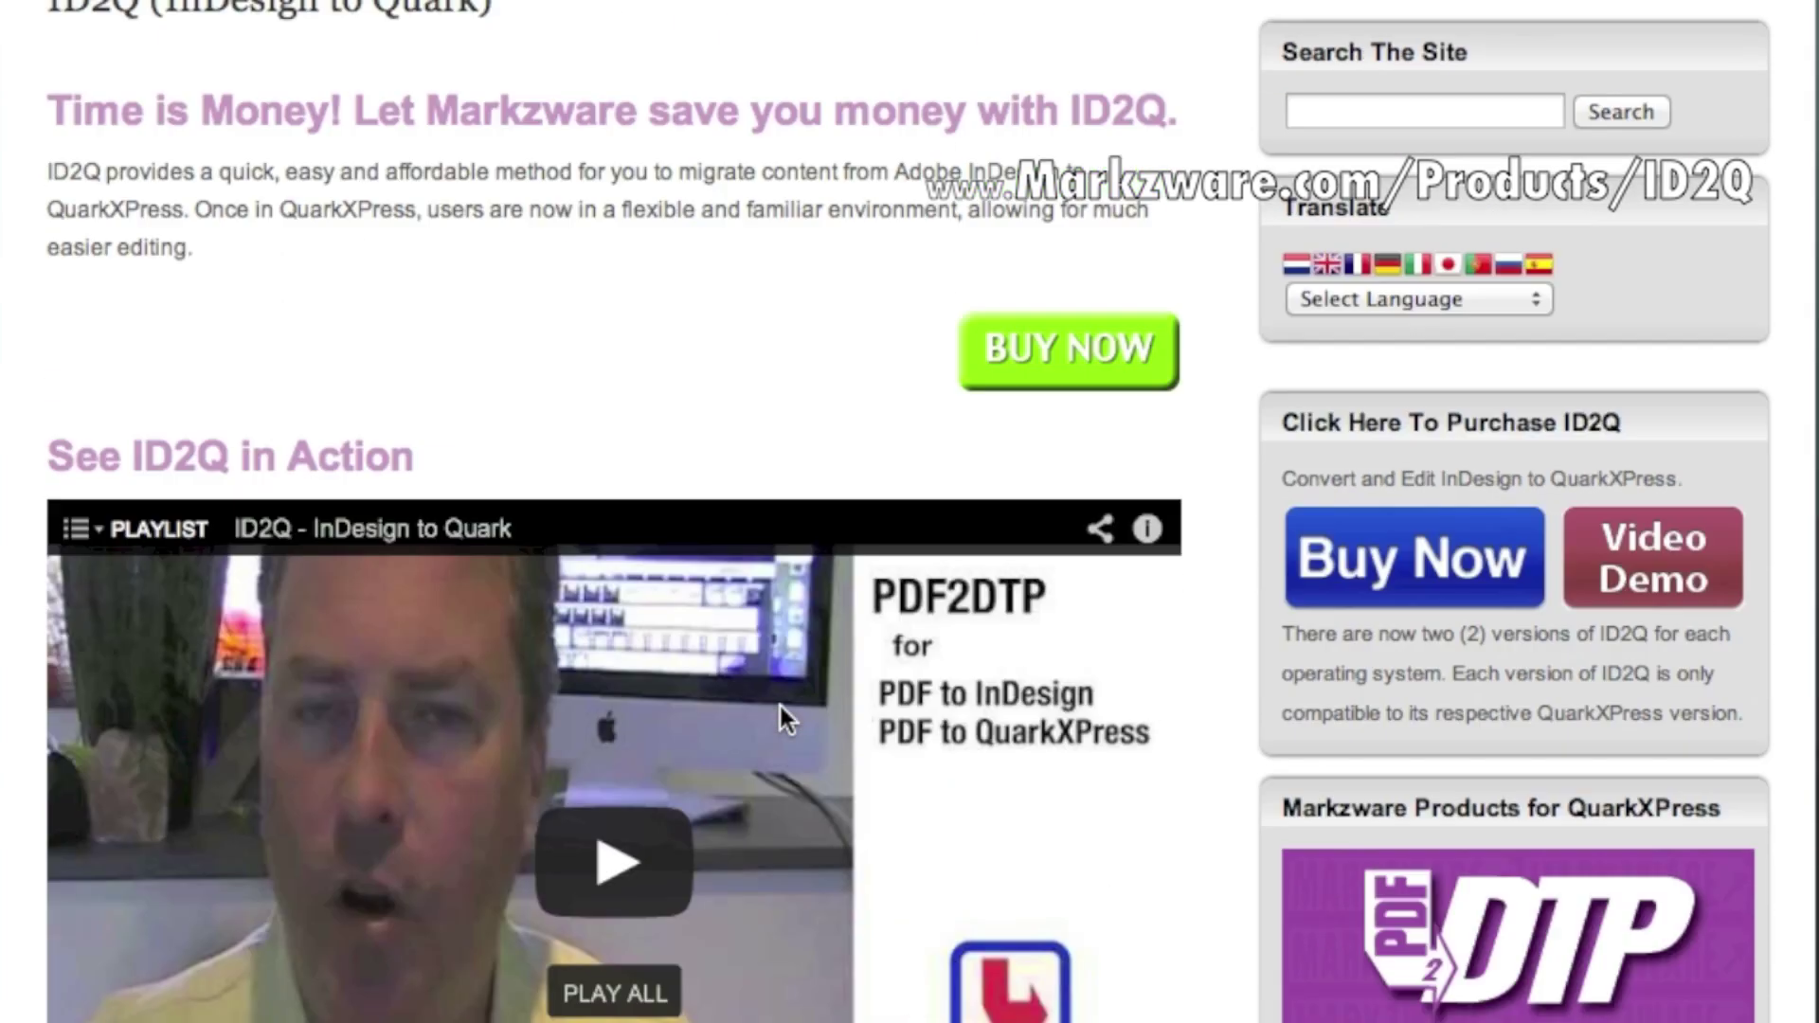
pyautogui.scroll(5, 780, 702)
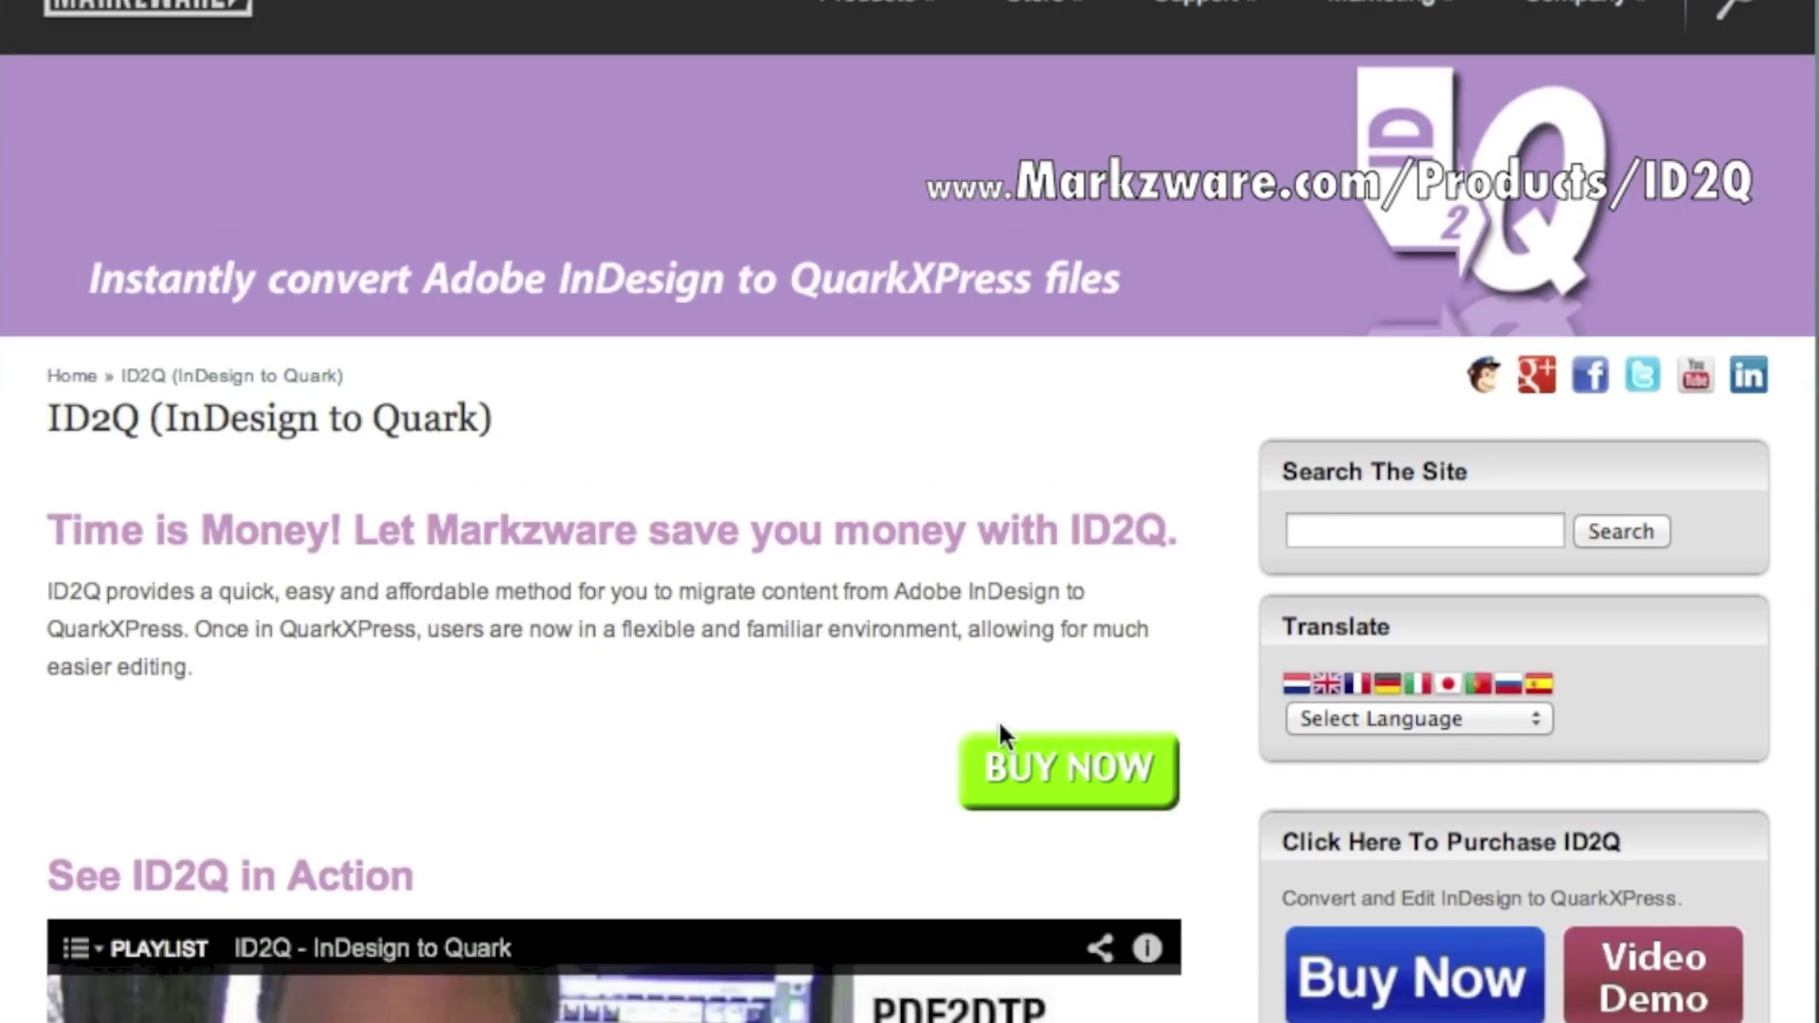
# Open the ID2Q Store page via the BUY NOW button
pyautogui.click(1066, 769)
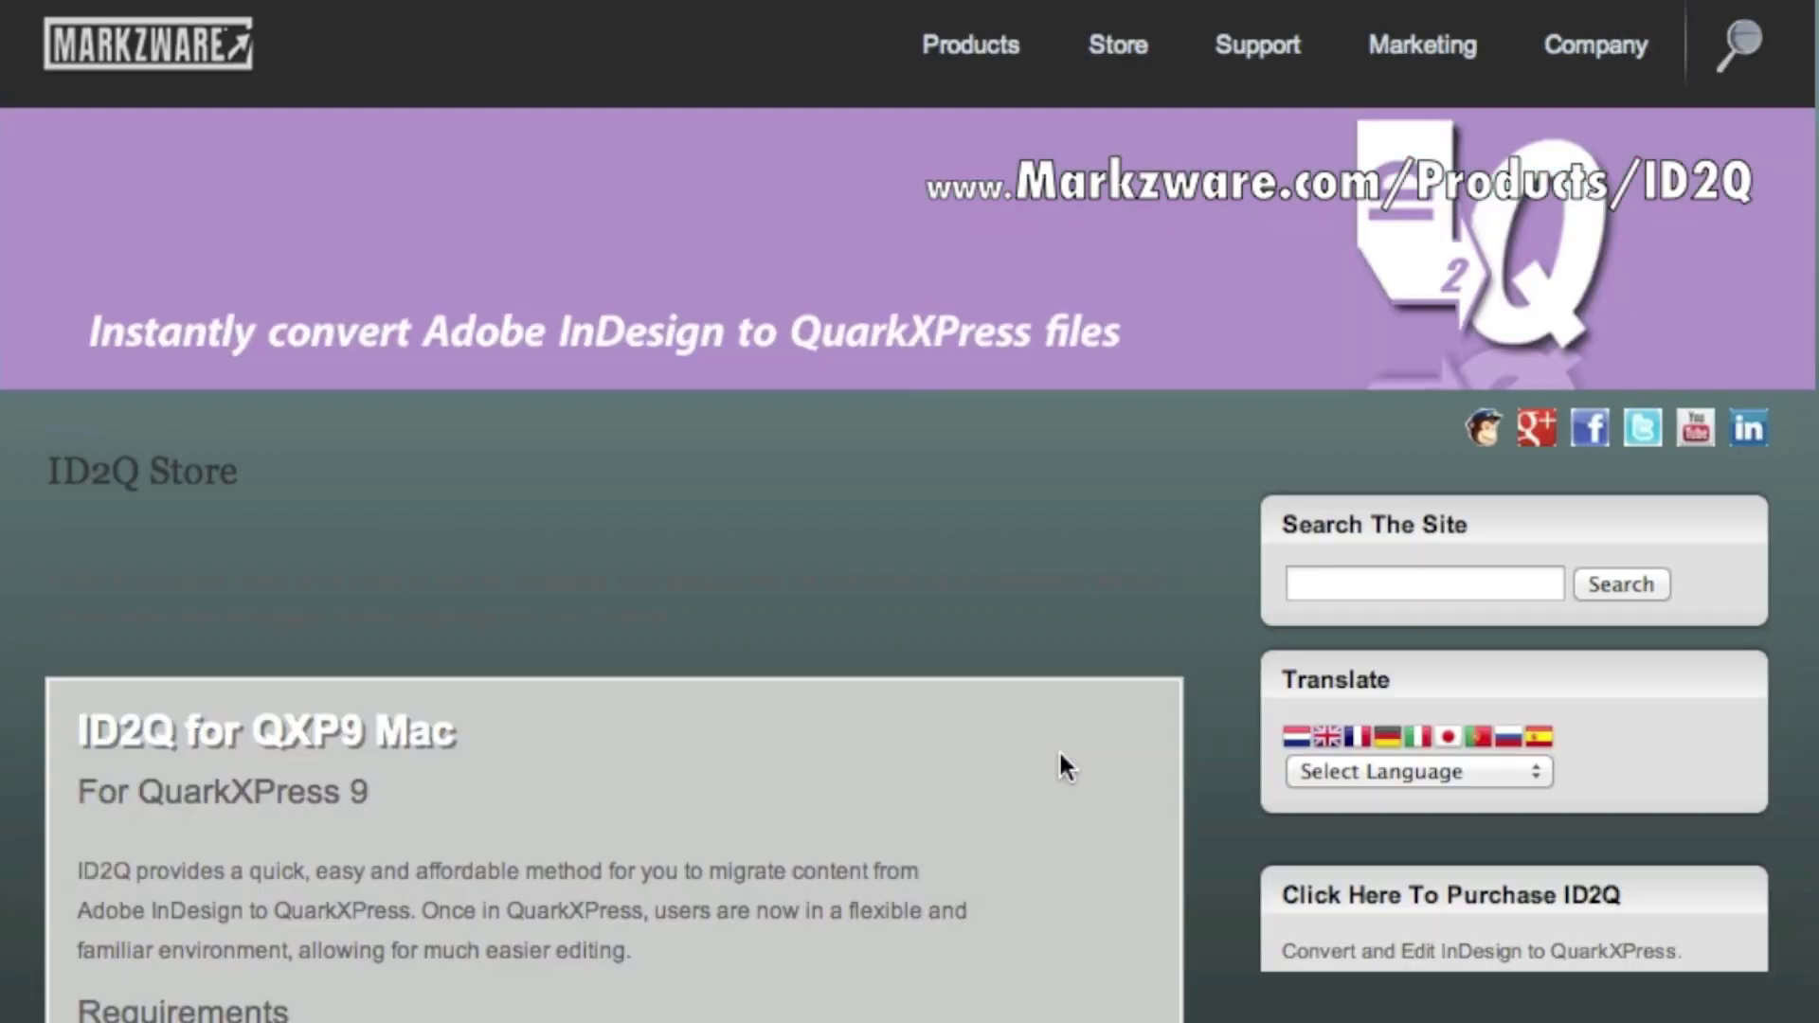